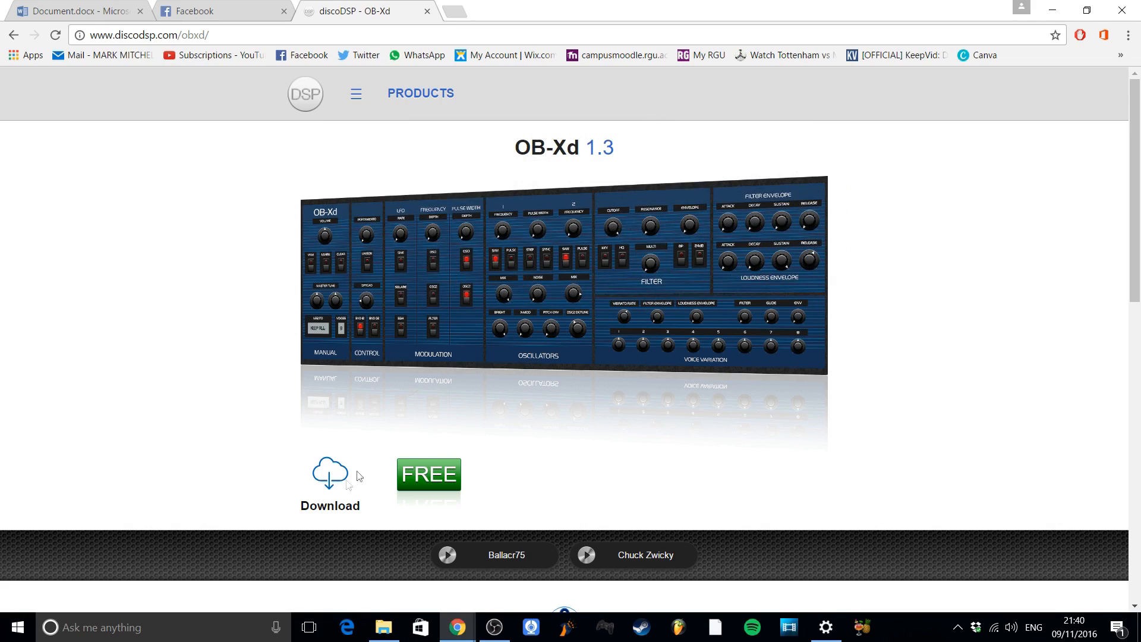
Switch to File Explorer and open the downloaded Obxd132Windows.zip archive in the Downloads folder
{"action": "mouse_move", "coordinate": [329, 505]}
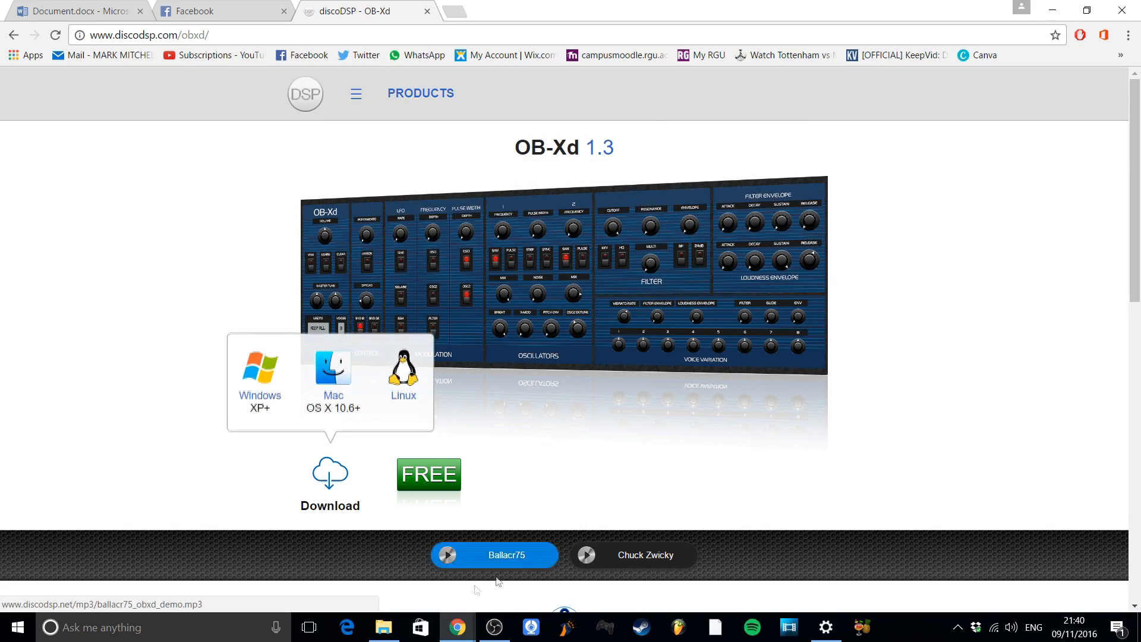
{"action": "left_click", "coordinate": [368, 567]}
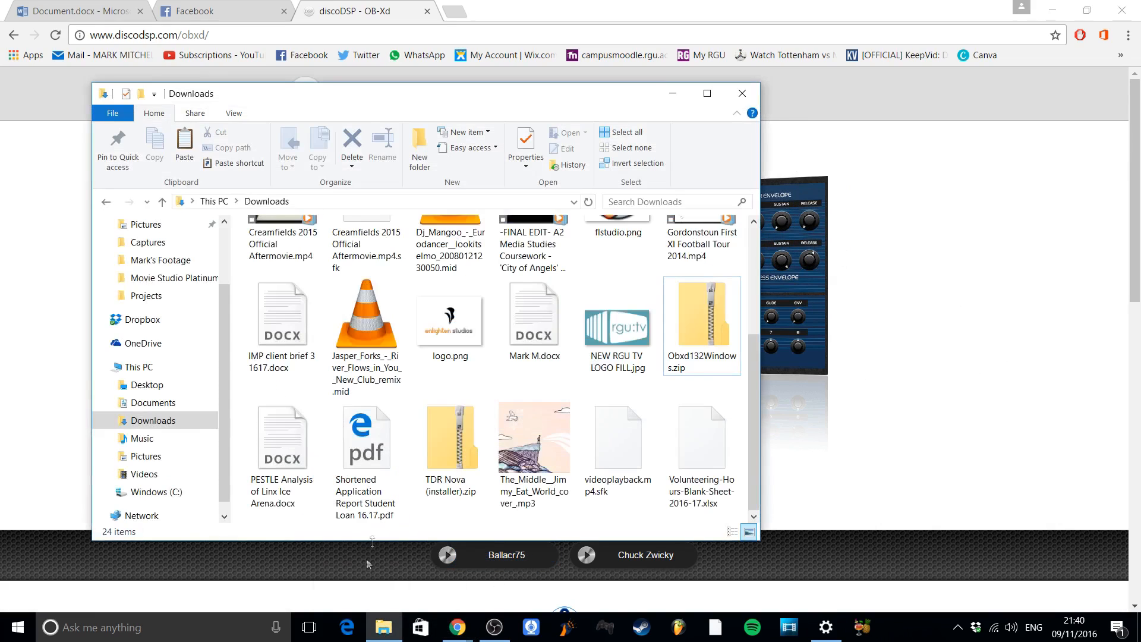
{"action": "left_click", "coordinate": [686, 319]}
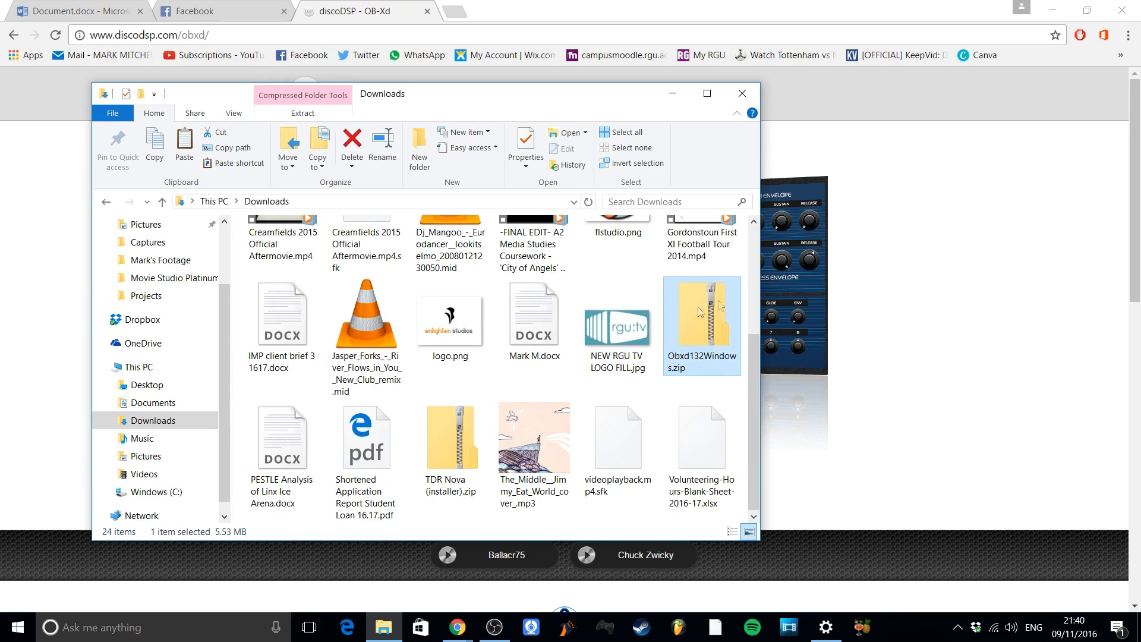
{"action": "double_click", "coordinate": [711, 329]}
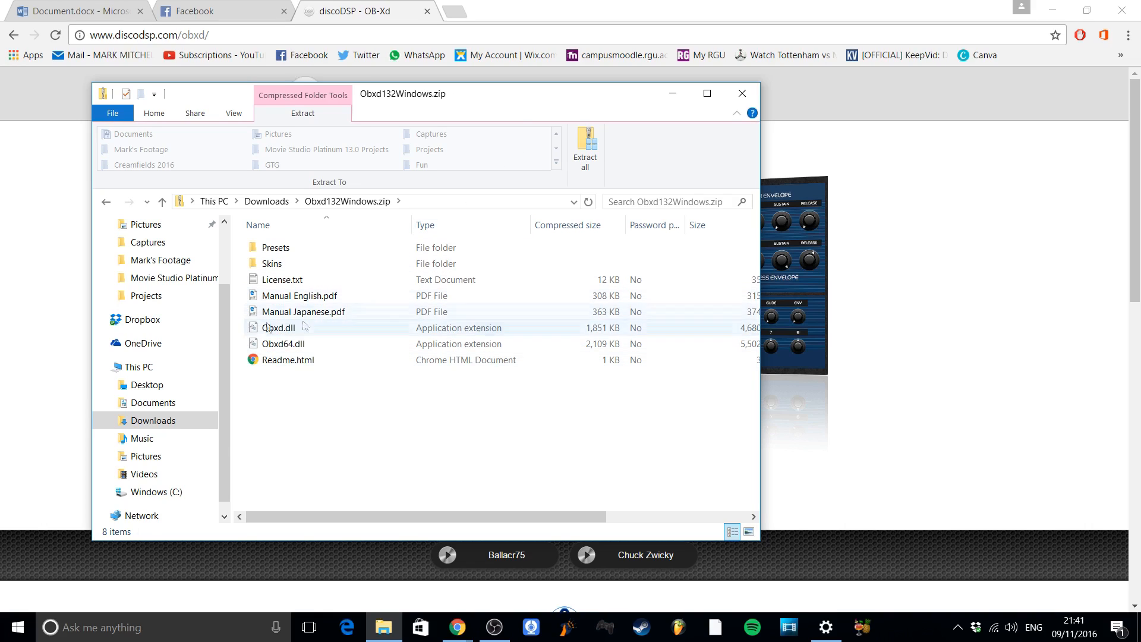
Select all files and folders inside the Obxd132Windows.zip archive and cut them
{"action": "left_click_drag", "start_coordinate": [350, 405], "coordinate": [266, 248]}
{"action": "right_click", "coordinate": [275, 249]}
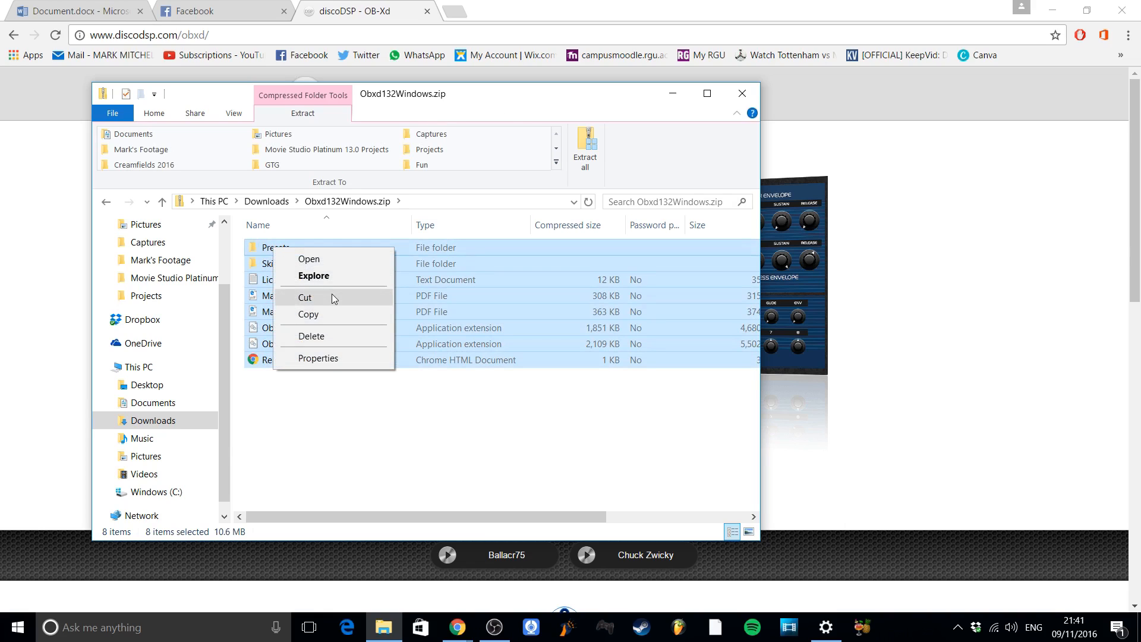
{"action": "left_click", "coordinate": [303, 298]}
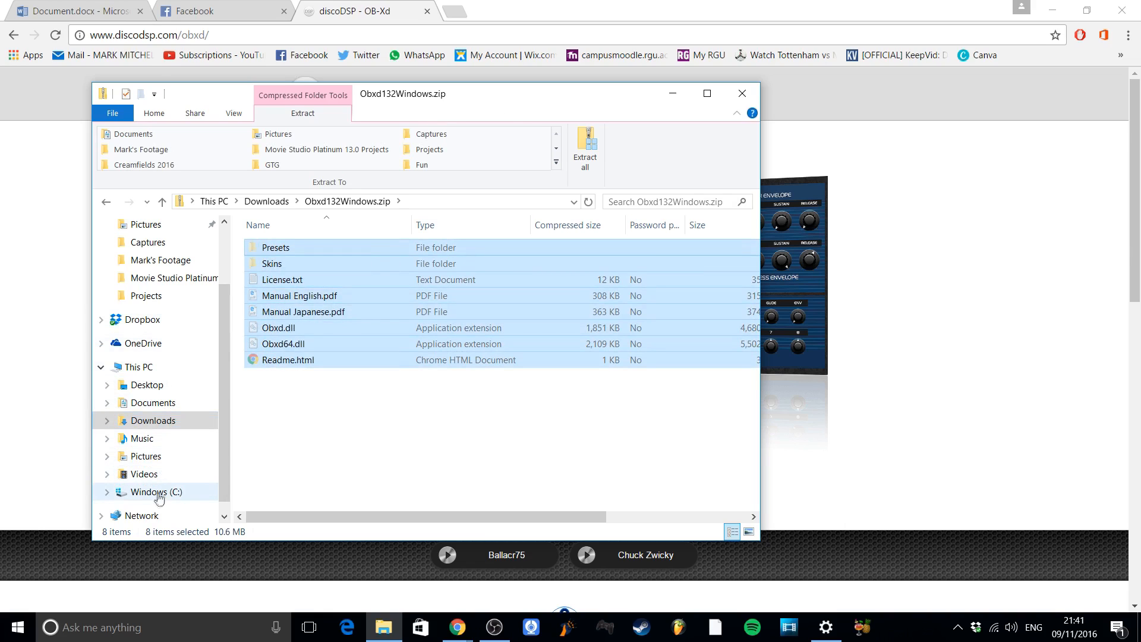
Navigate to the VST folder under Windows (C:), Program Files (x86), Image-Line, FL Studio 12, Plugins
{"action": "left_click", "coordinate": [137, 367]}
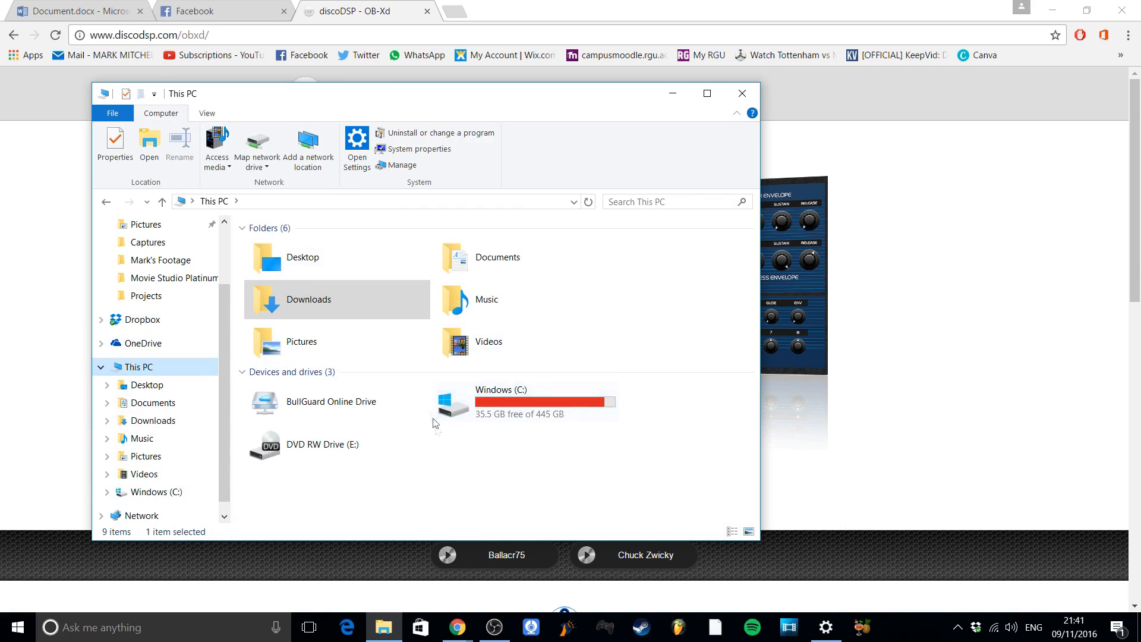
{"action": "double_click", "coordinate": [542, 416]}
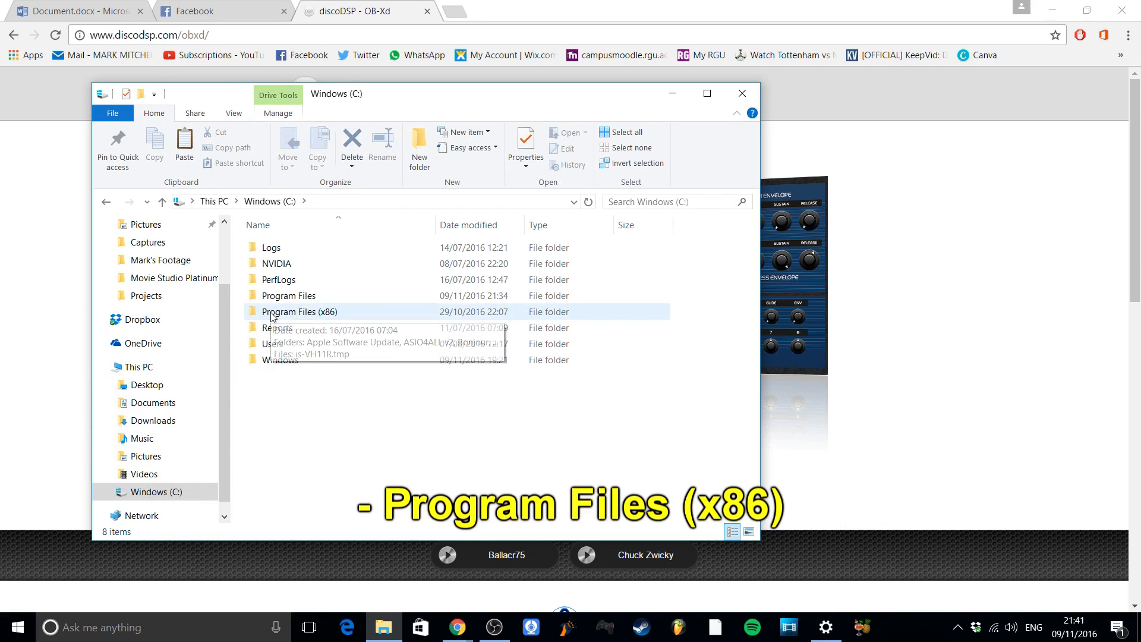
{"action": "double_click", "coordinate": [325, 315]}
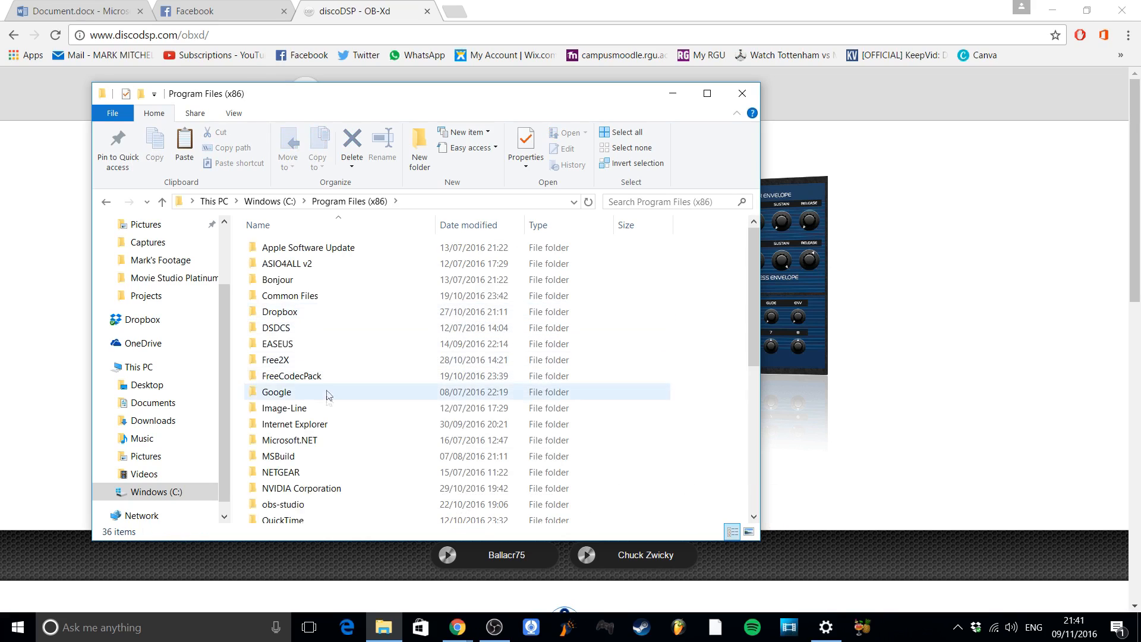
{"action": "double_click", "coordinate": [268, 407]}
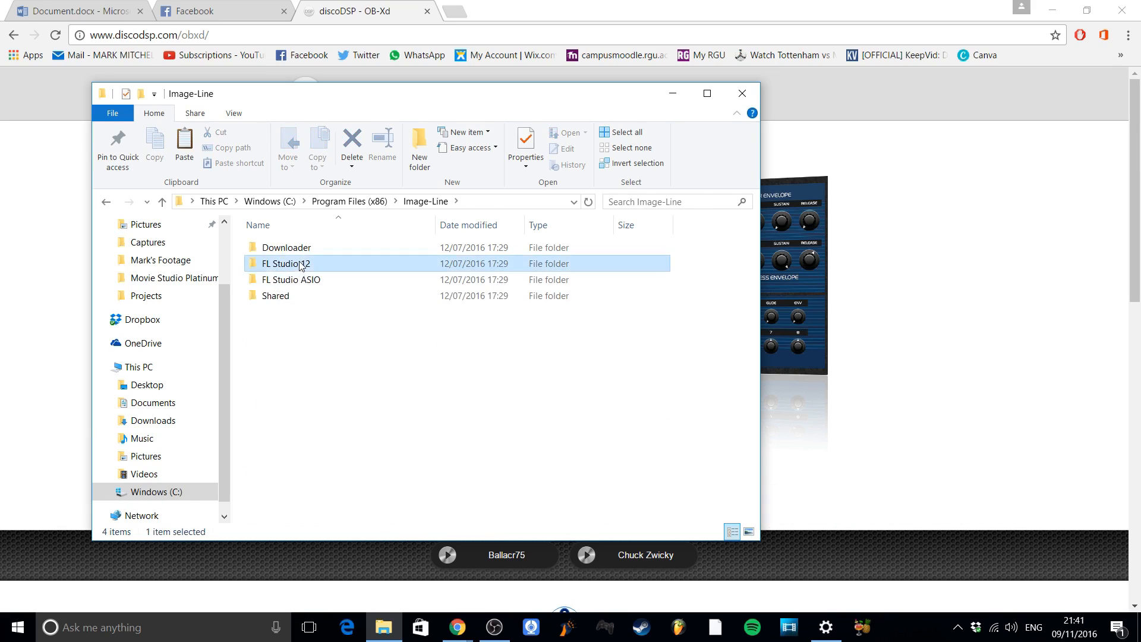
{"action": "double_click", "coordinate": [300, 265]}
{"action": "double_click", "coordinate": [275, 295]}
{"action": "double_click", "coordinate": [278, 266]}
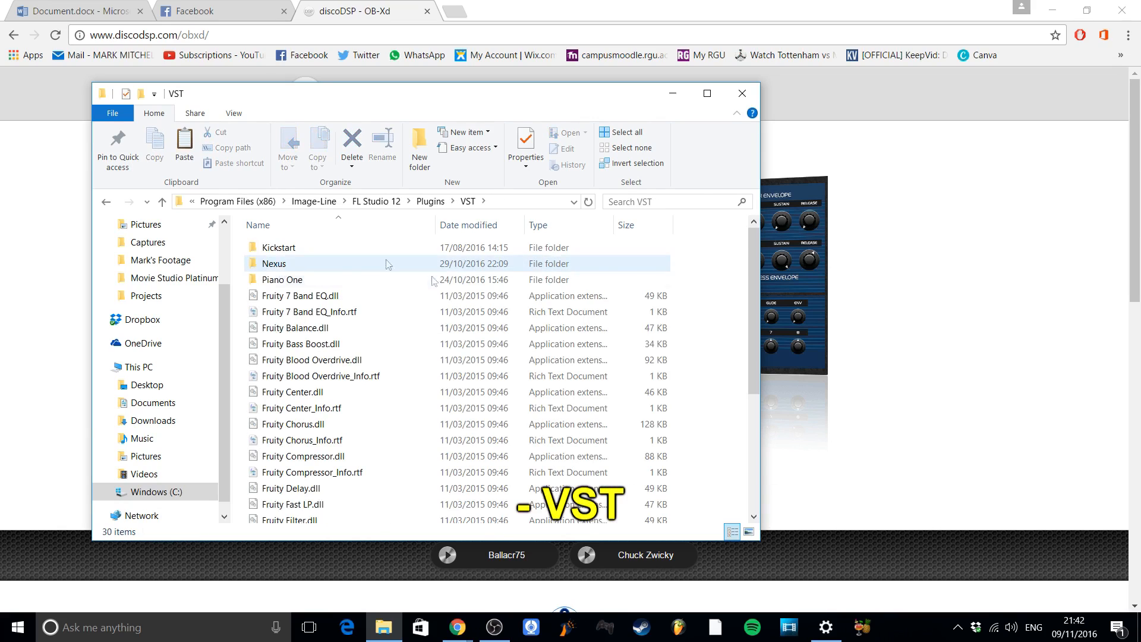
Look through the Effects folder inside Plugins\Fruity, and return to the VST folder
{"action": "left_click", "coordinate": [431, 201]}
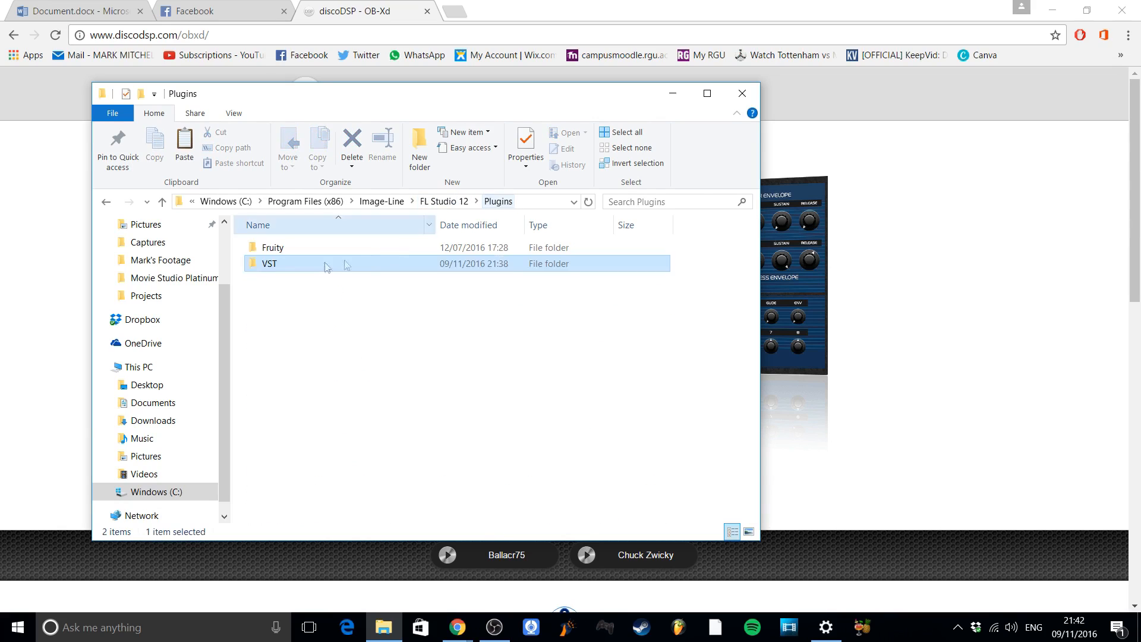
{"action": "double_click", "coordinate": [276, 249]}
{"action": "double_click", "coordinate": [280, 248]}
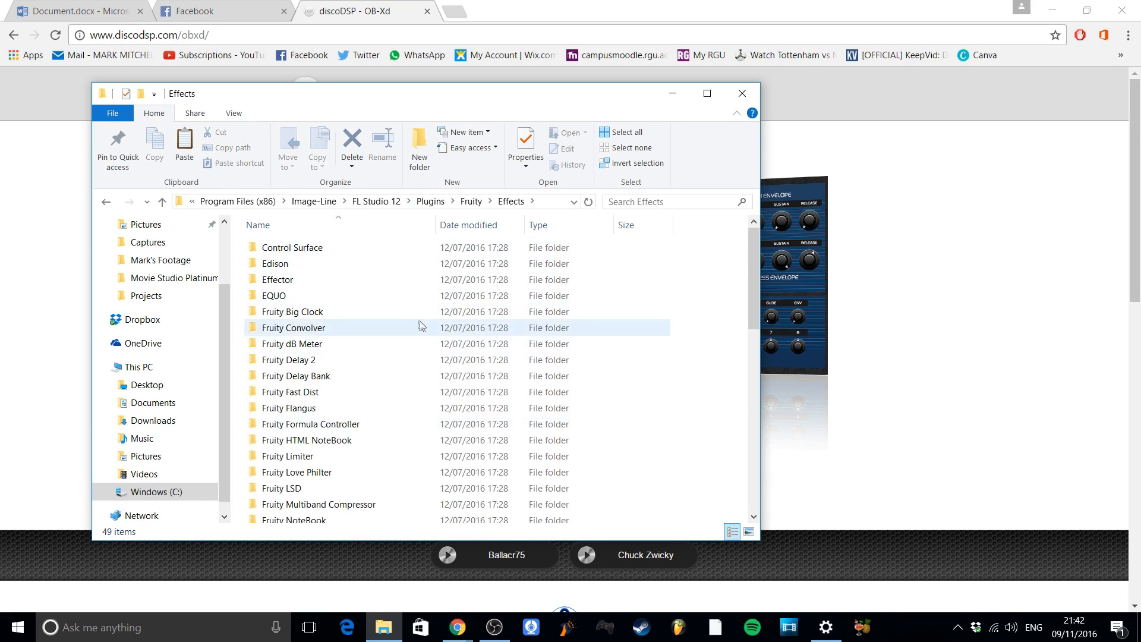
{"action": "scroll", "coordinate": [420, 357], "scroll_direction": "down", "scroll_amount": 5}
{"action": "scroll", "coordinate": [438, 452], "scroll_direction": "down", "scroll_amount": 6}
{"action": "scroll", "coordinate": [438, 453], "scroll_direction": "up", "scroll_amount": 6}
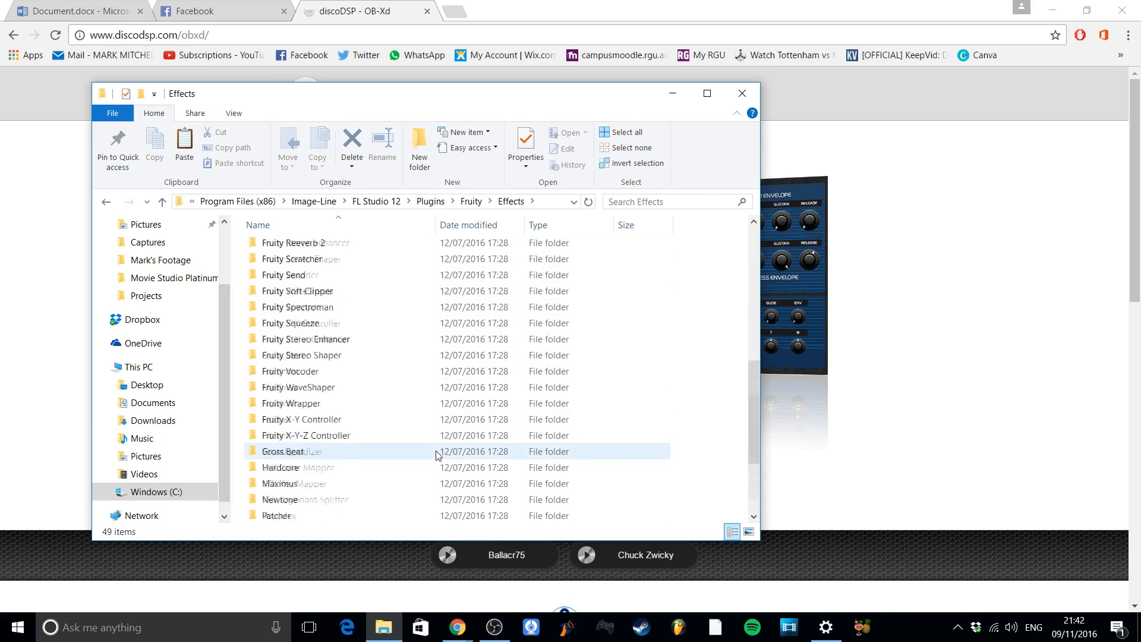
{"action": "left_click", "coordinate": [453, 202]}
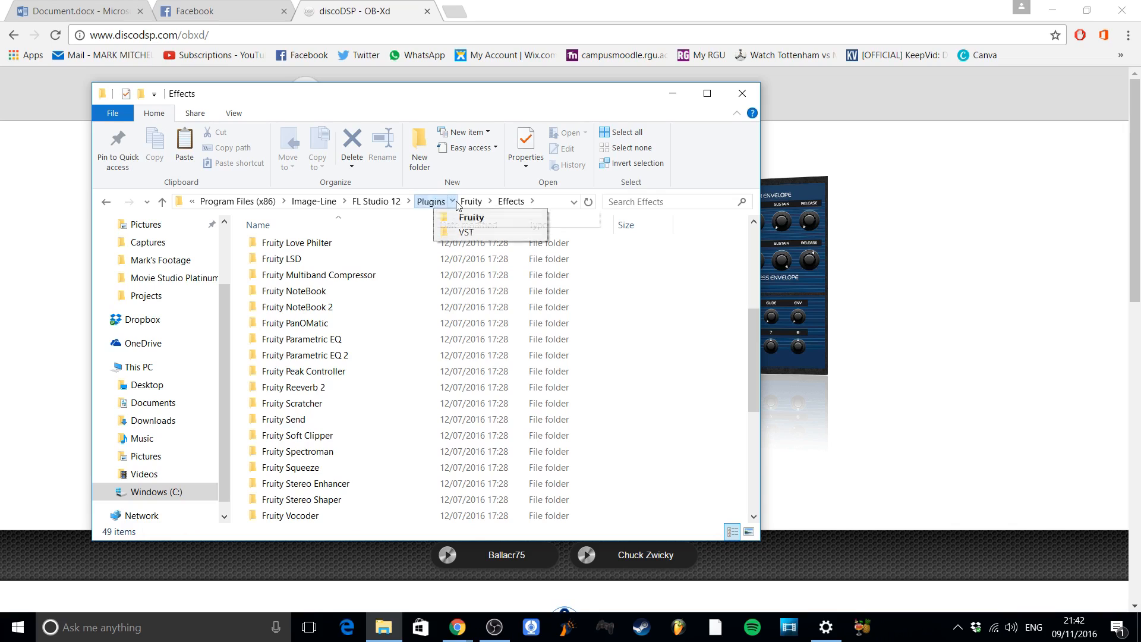
{"action": "left_click", "coordinate": [462, 233]}
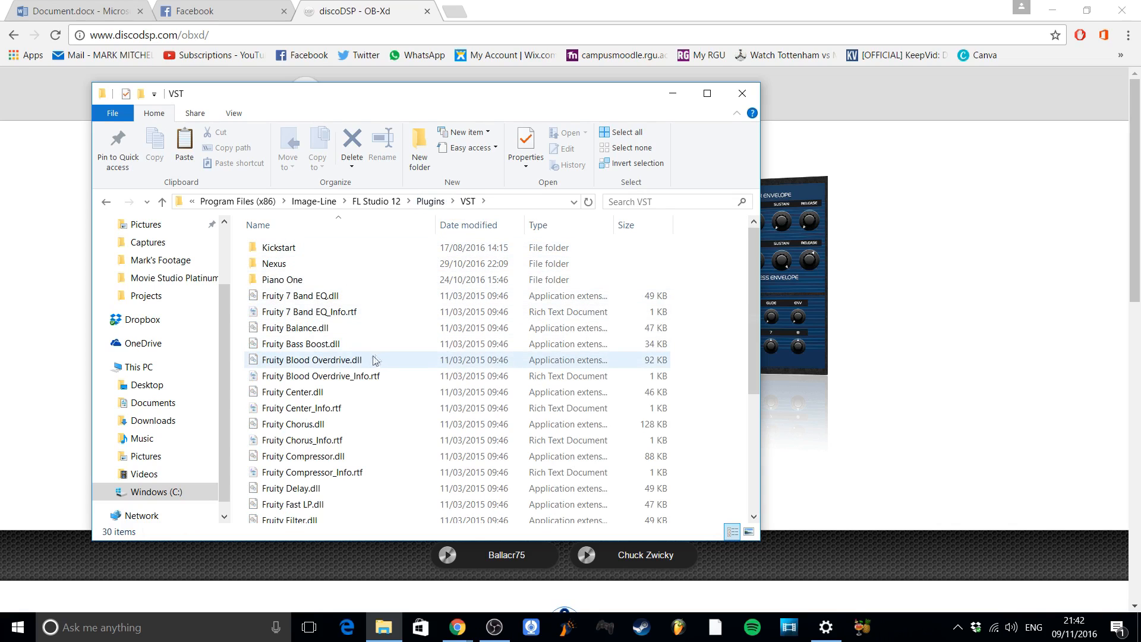
Create a new folder named OB-Xd inside the VST folder
{"action": "scroll", "coordinate": [369, 364], "scroll_direction": "down", "scroll_amount": 4}
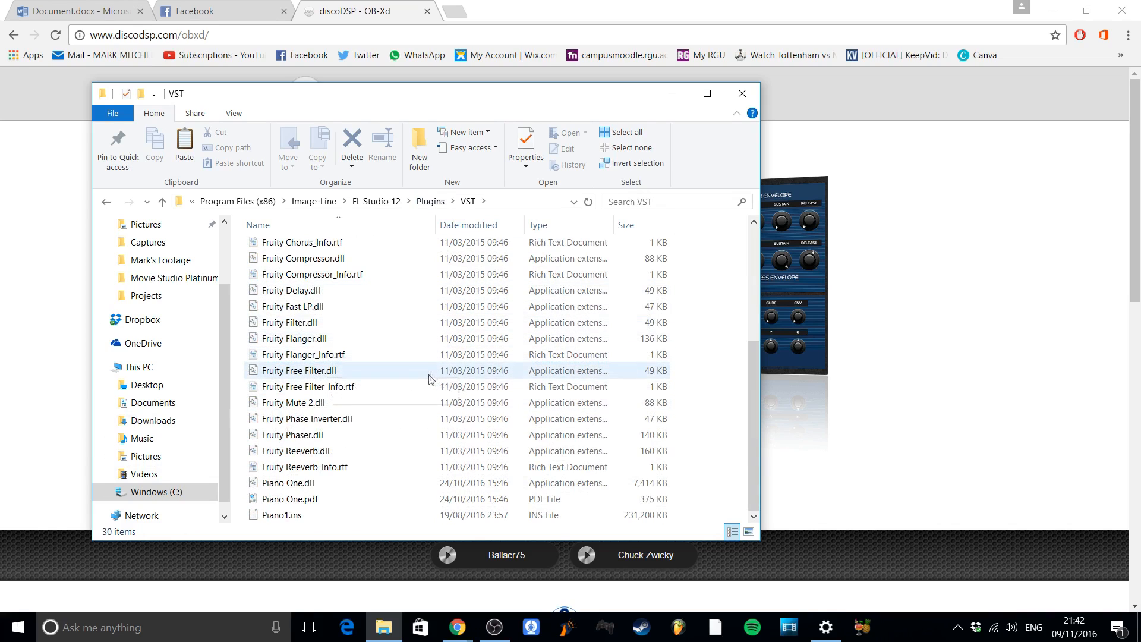
{"action": "scroll", "coordinate": [356, 389], "scroll_direction": "up", "scroll_amount": 4}
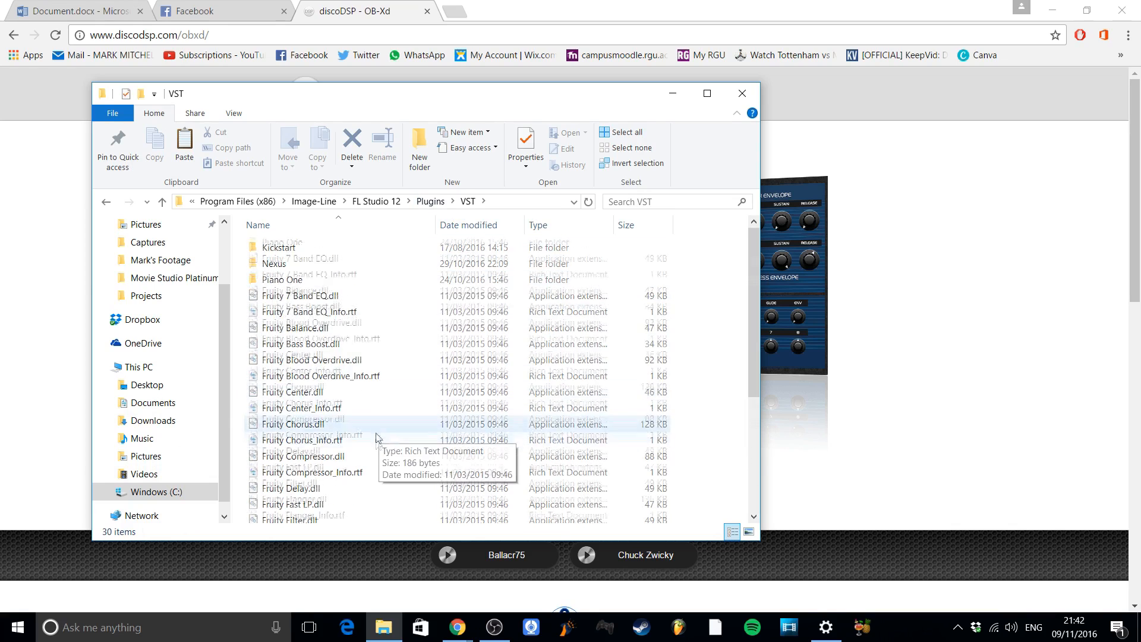
{"action": "scroll", "coordinate": [363, 404], "scroll_direction": "down", "scroll_amount": 4}
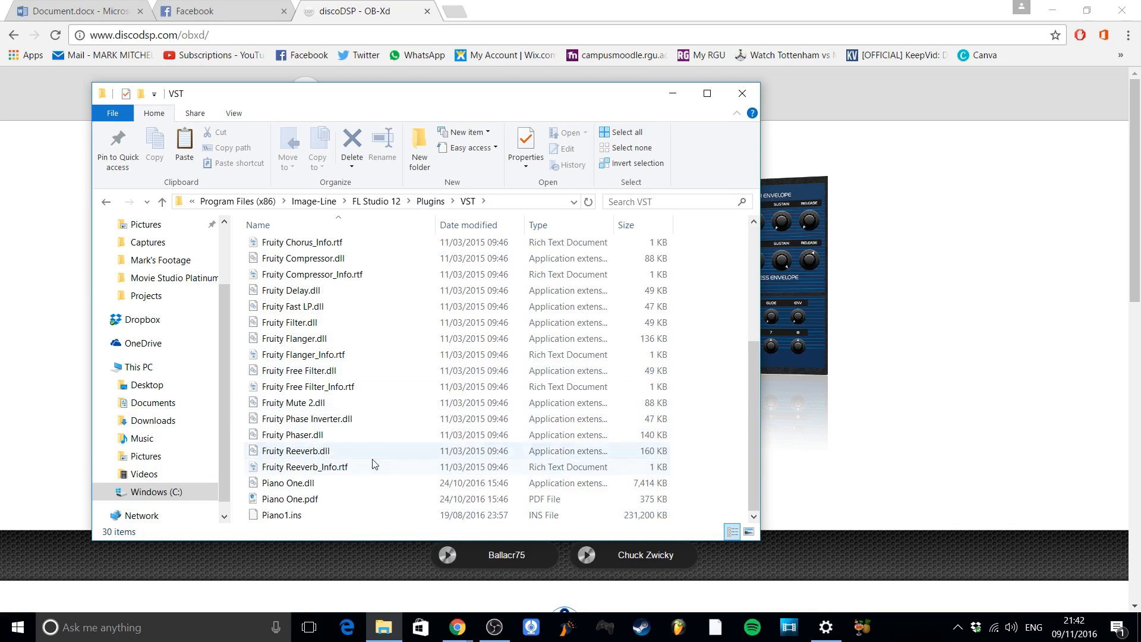
{"action": "scroll", "coordinate": [356, 320], "scroll_direction": "up", "scroll_amount": 4}
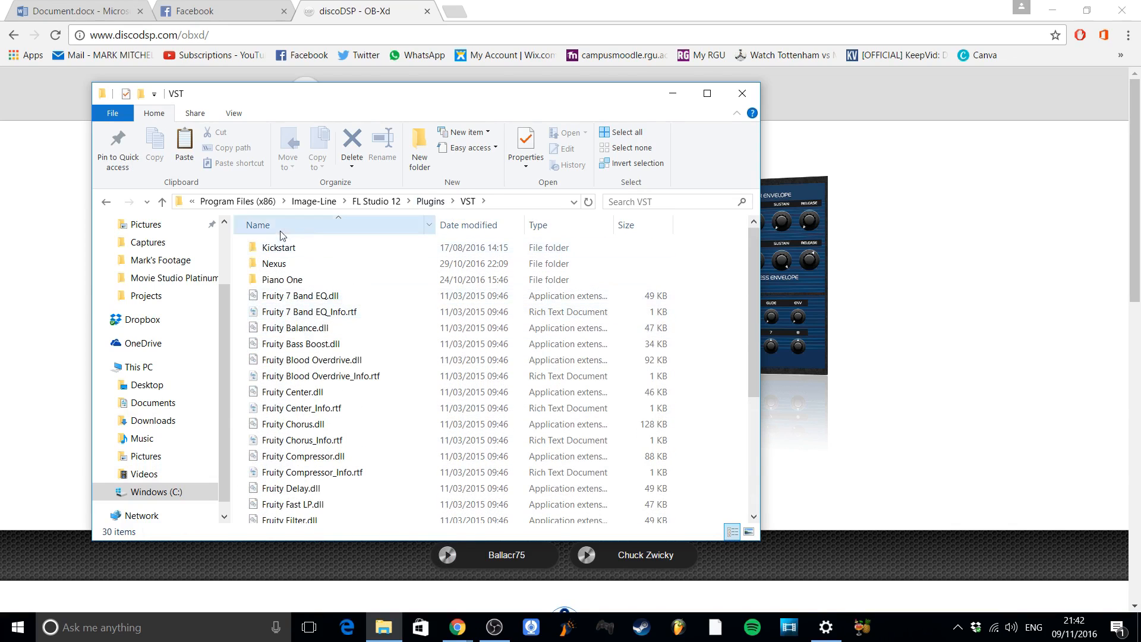
{"action": "left_click", "coordinate": [421, 153]}
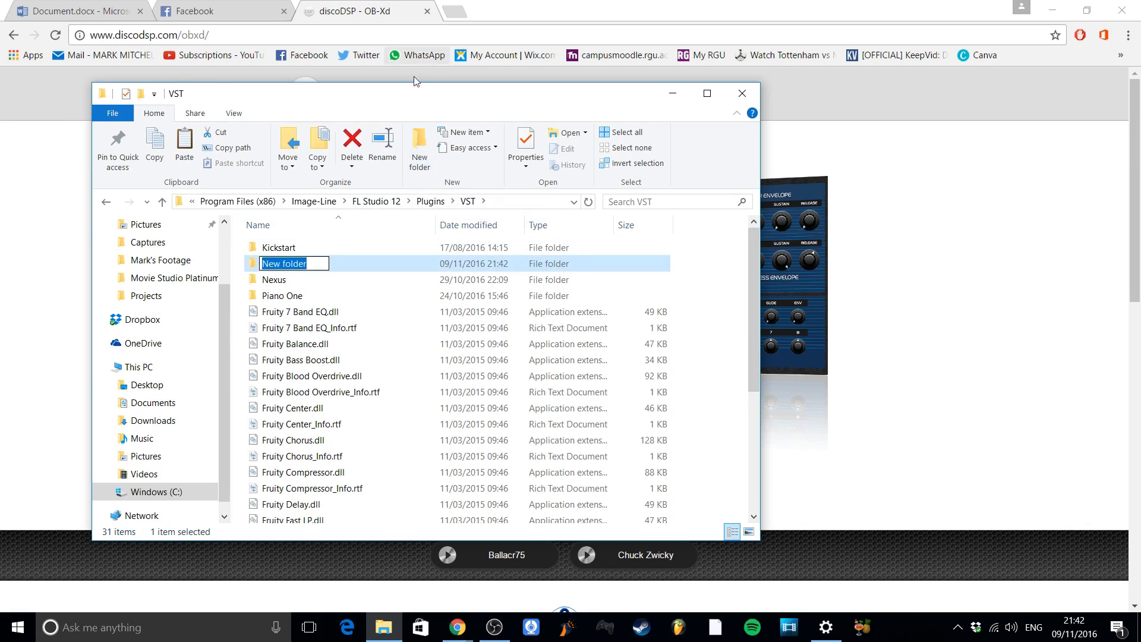
{"action": "type", "text": "OB-Xd"}
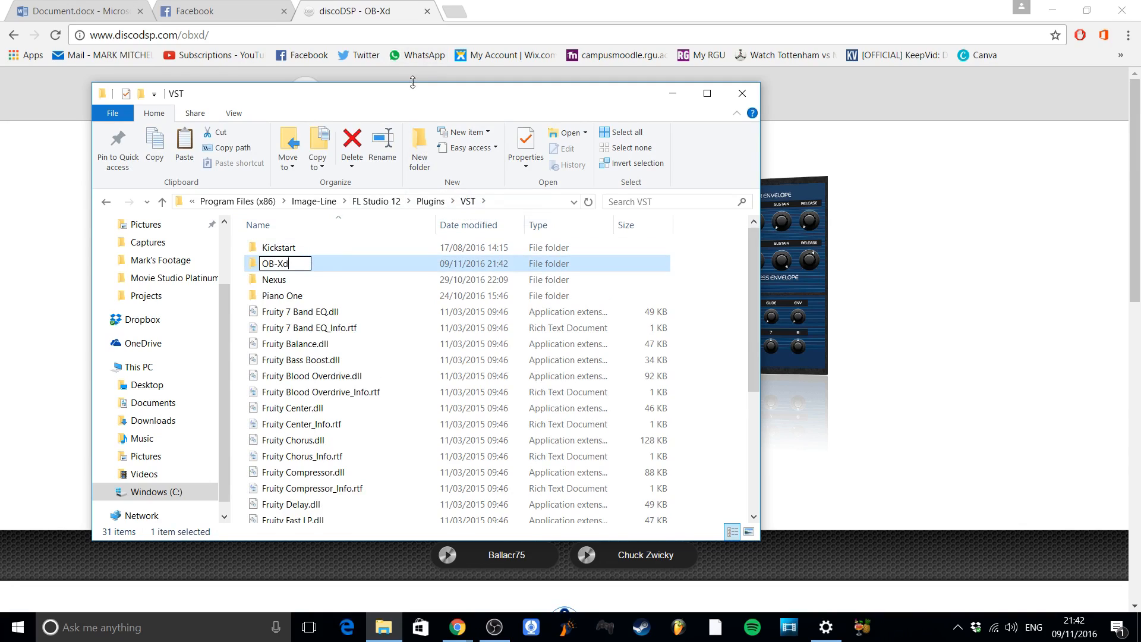
{"action": "key", "text": "Return"}
Open the OB-Xd folder and paste the cut plugin files into it
{"action": "key", "text": "Return"}
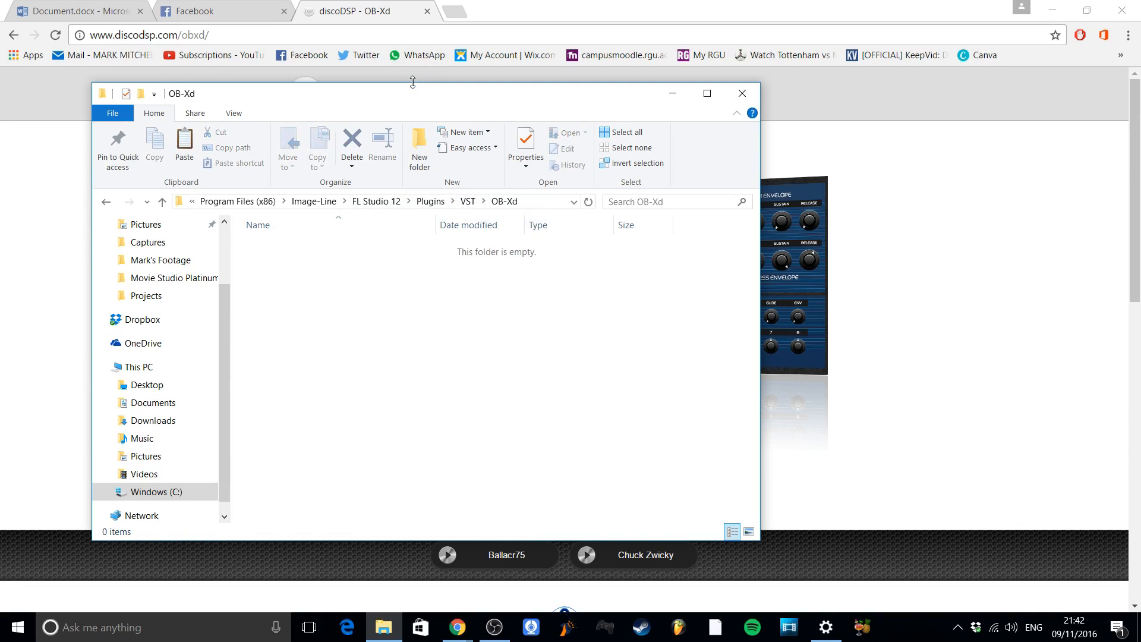
{"action": "right_click", "coordinate": [364, 300]}
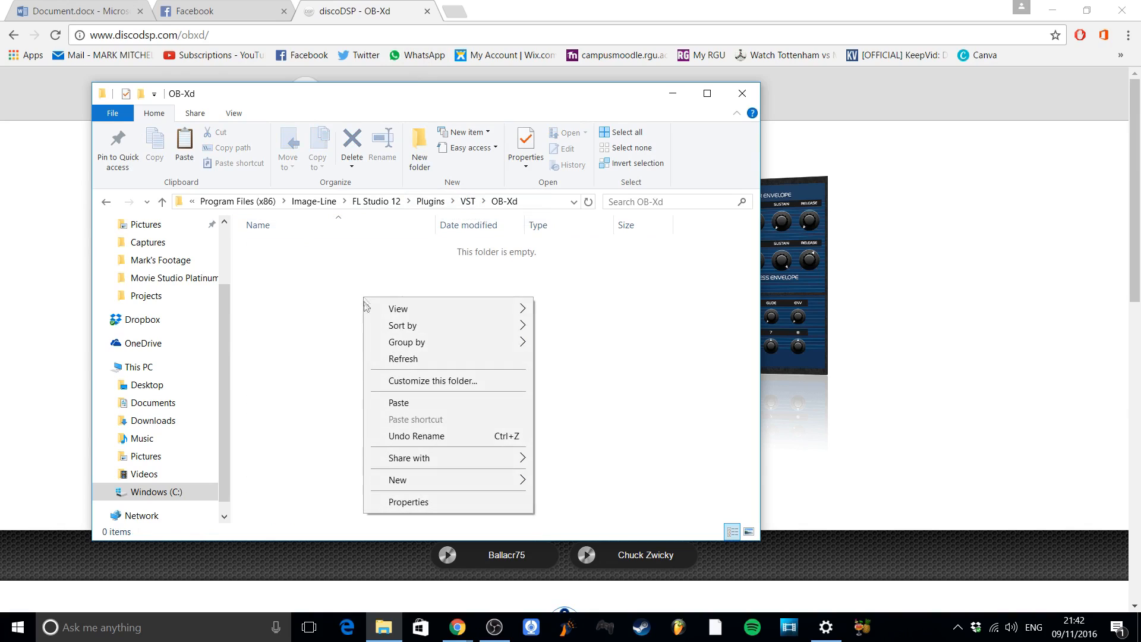
{"action": "left_click", "coordinate": [422, 402]}
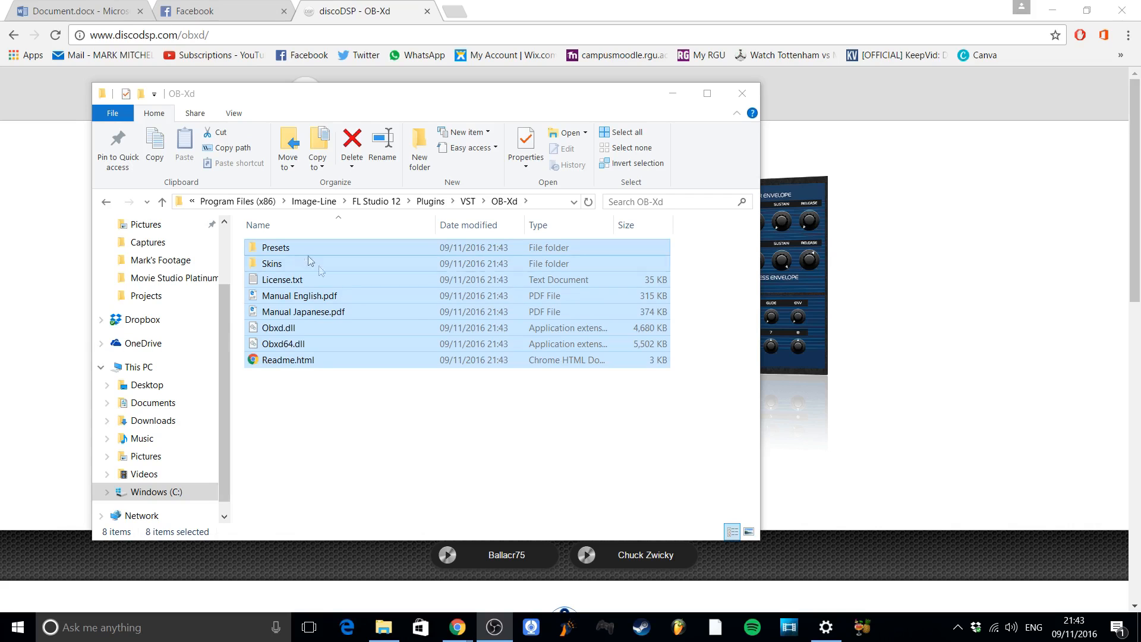
Launch FL Studio and minimise the OB-Xd folder window covering it
{"action": "left_click", "coordinate": [339, 414]}
{"action": "left_click", "coordinate": [686, 629]}
{"action": "right_click", "coordinate": [686, 629]}
{"action": "left_click", "coordinate": [490, 454]}
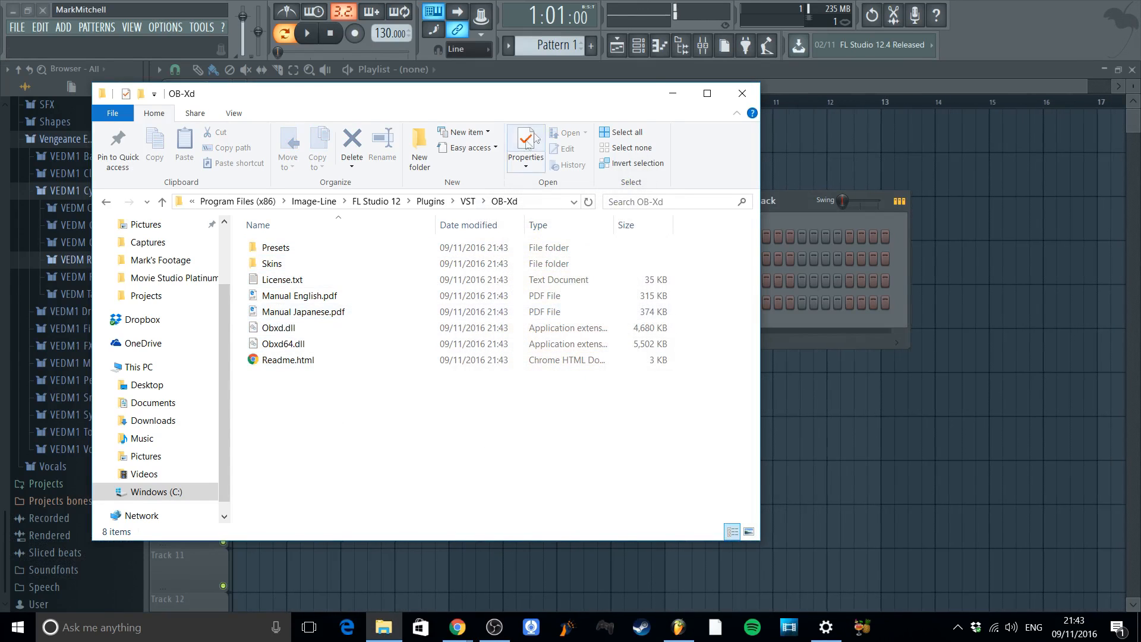
{"action": "left_click", "coordinate": [672, 93]}
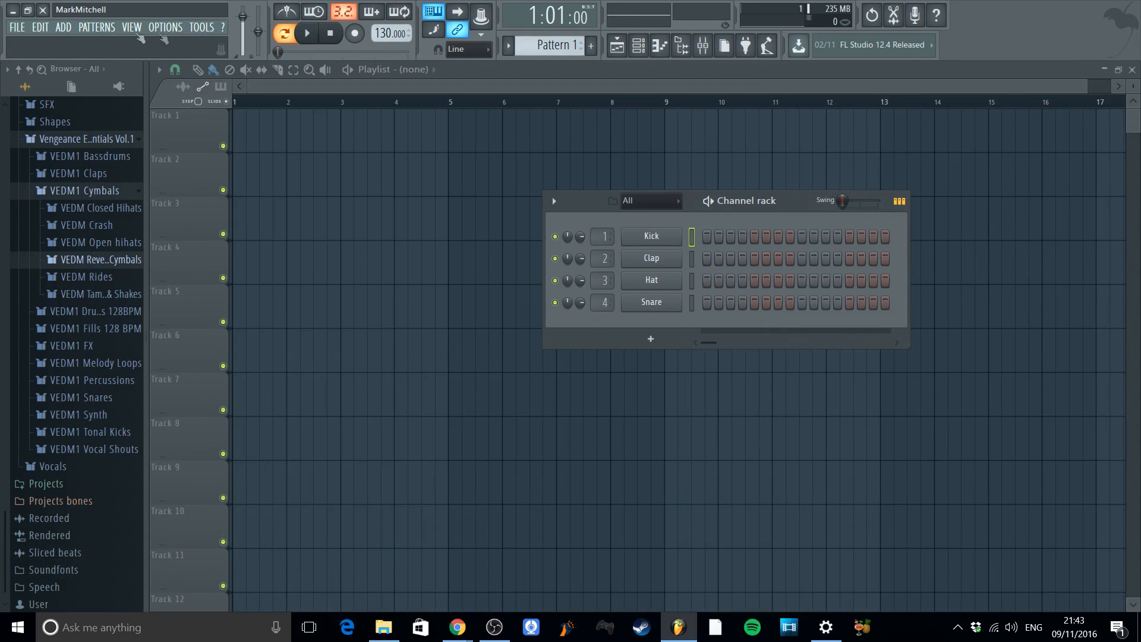
Open the full list of generator plugins for adding a channel and check it for OB-Xd
{"action": "left_click", "coordinate": [68, 31]}
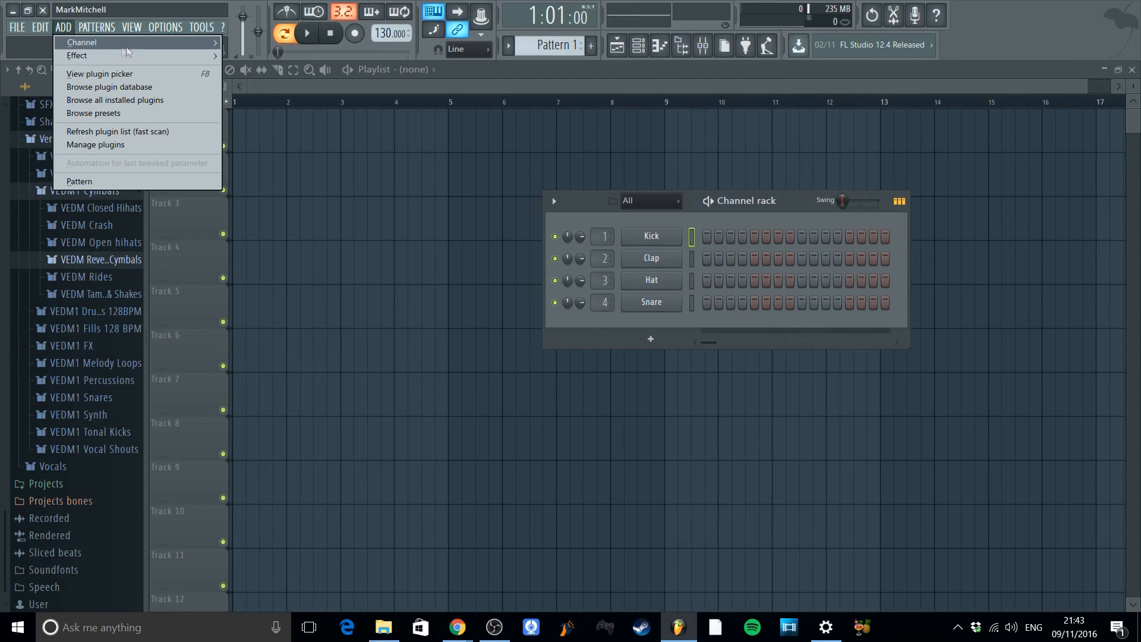
{"action": "mouse_move", "coordinate": [166, 45]}
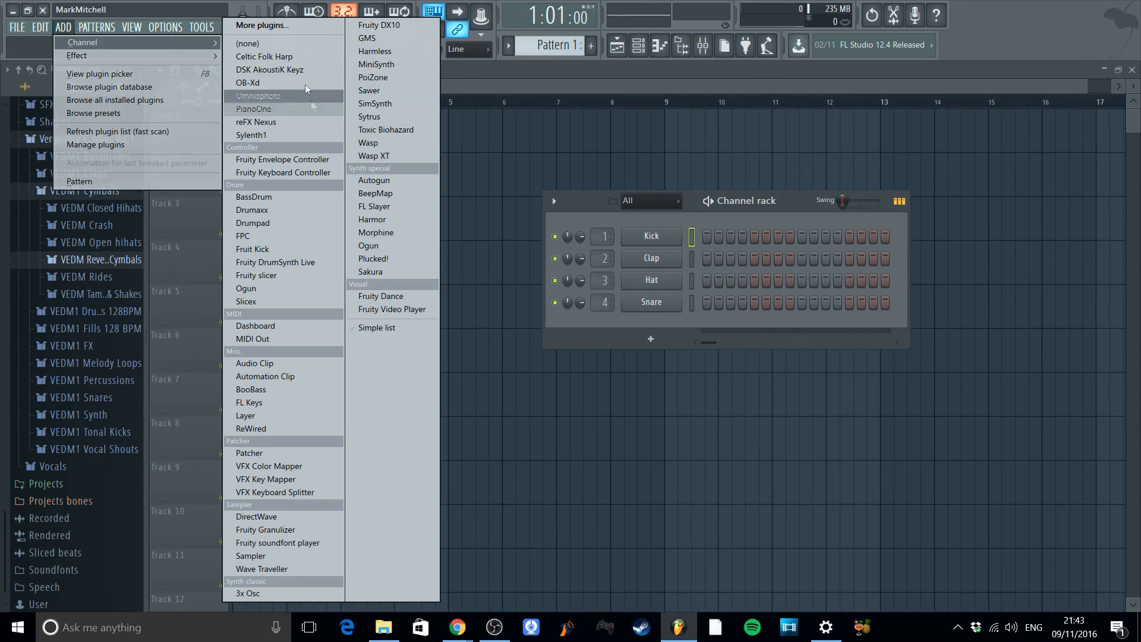
{"action": "left_click", "coordinate": [281, 30]}
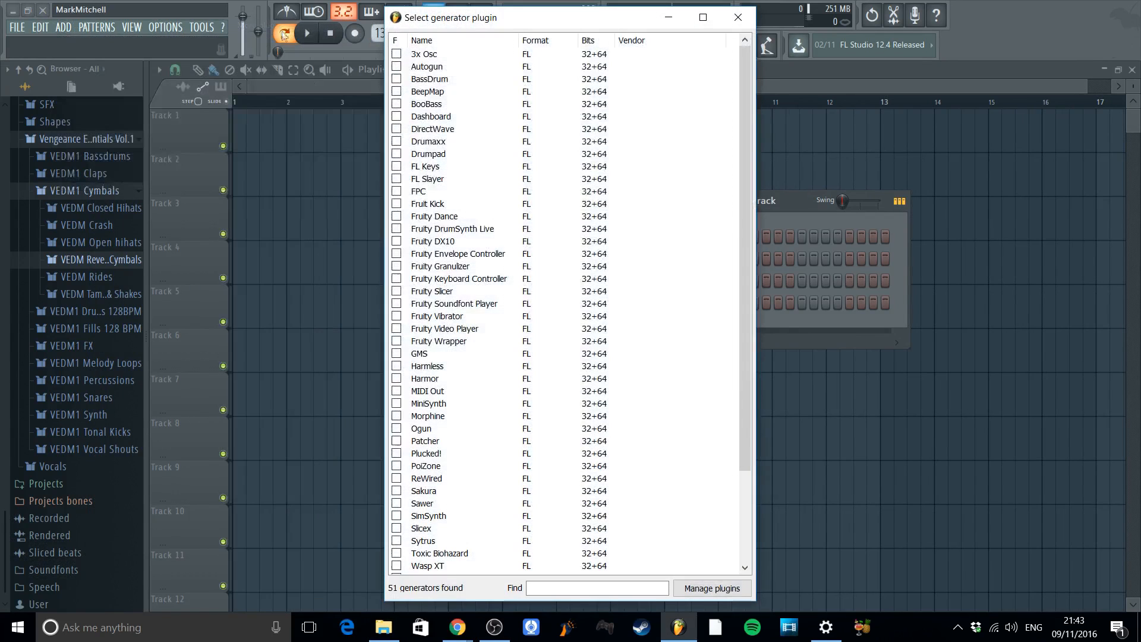
{"action": "scroll", "coordinate": [617, 397], "scroll_direction": "down", "scroll_amount": 3}
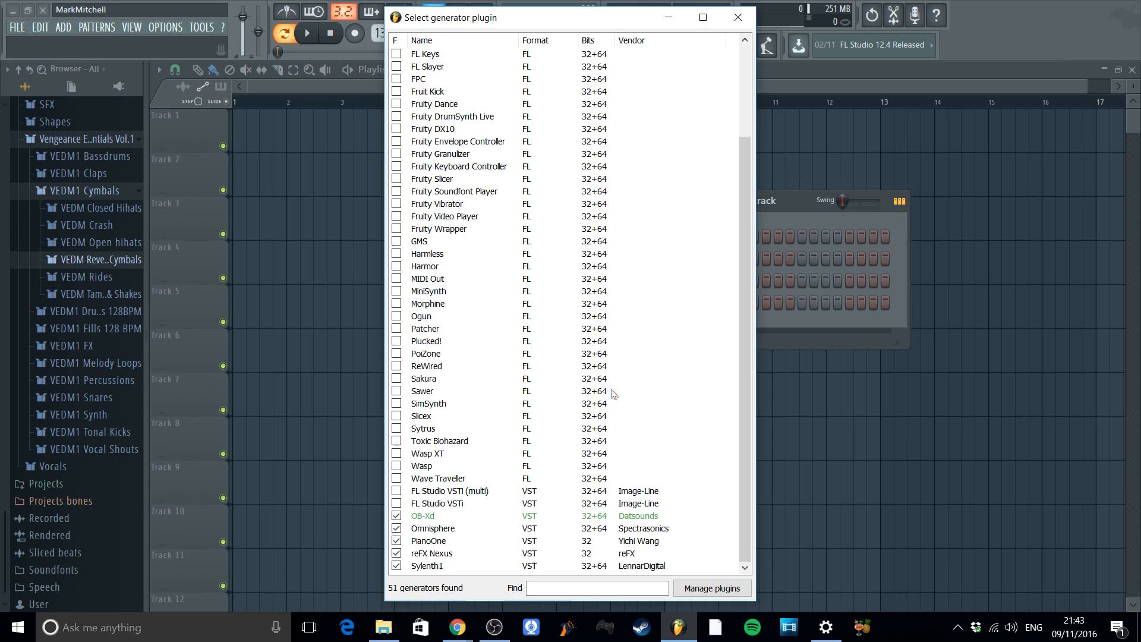
{"action": "scroll", "coordinate": [469, 401], "scroll_direction": "up", "scroll_amount": 1}
{"action": "scroll", "coordinate": [448, 427], "scroll_direction": "down", "scroll_amount": 1}
Open the Plugin Manager, scan for plugins, and select the OB-Xd entry in the plugin list
{"action": "left_click", "coordinate": [716, 588]}
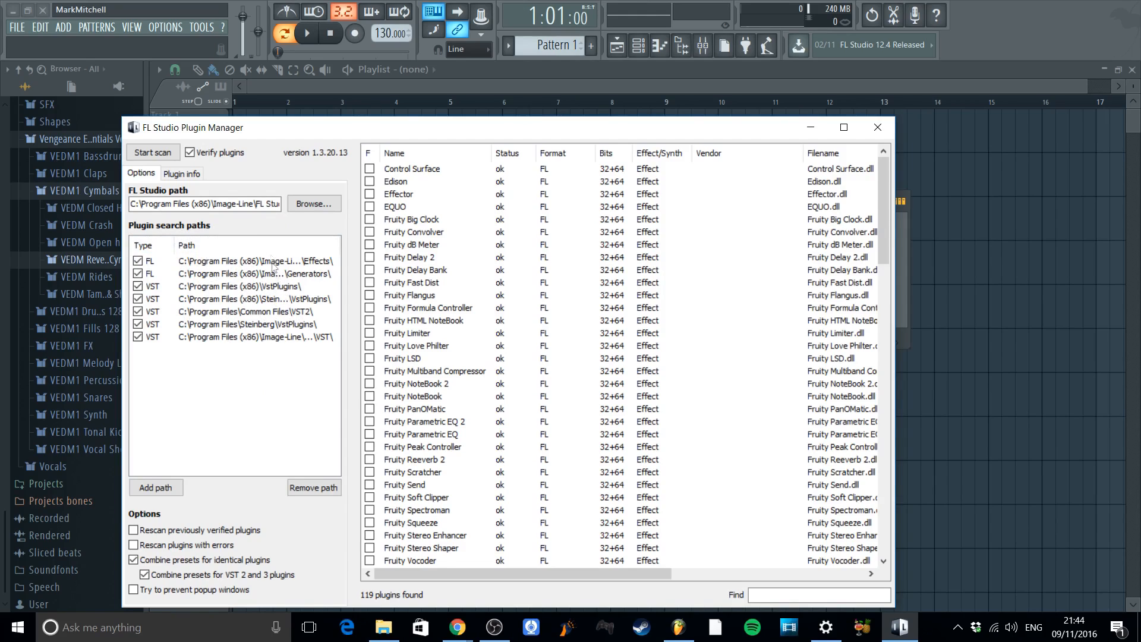
{"action": "left_click", "coordinate": [153, 152]}
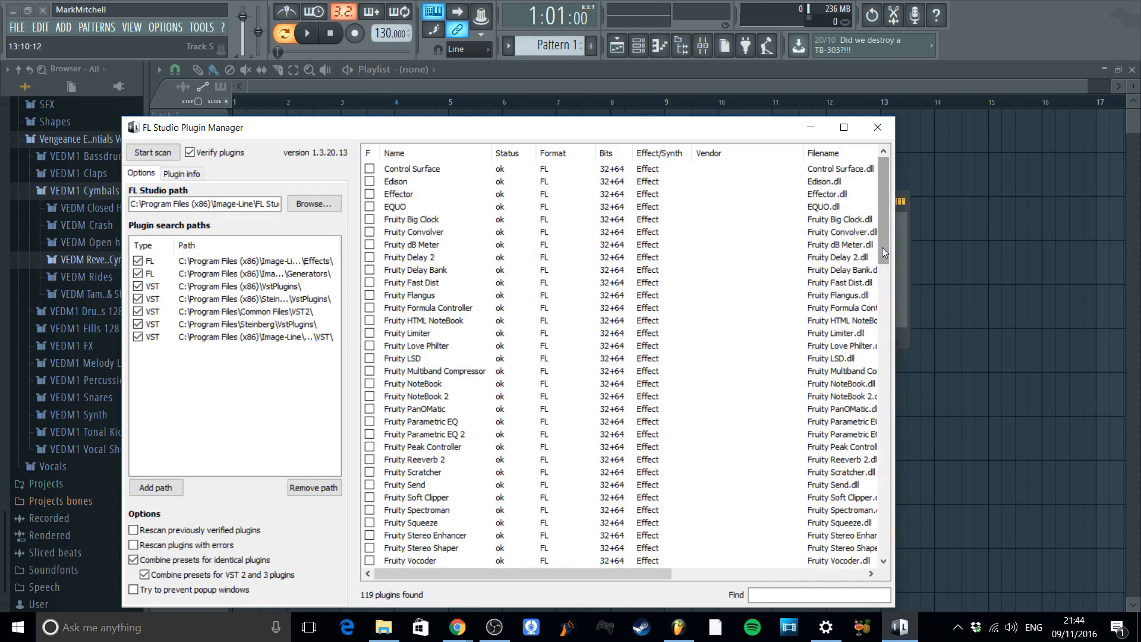
{"action": "left_click_drag", "start_coordinate": [882, 247], "coordinate": [849, 548]}
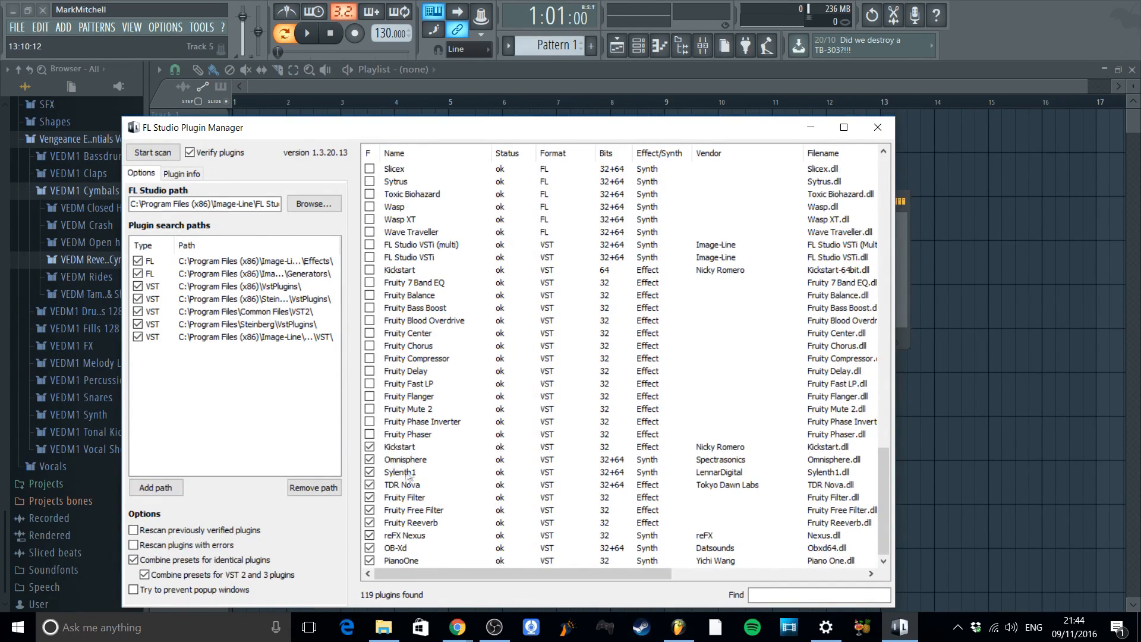
{"action": "left_click", "coordinate": [394, 551]}
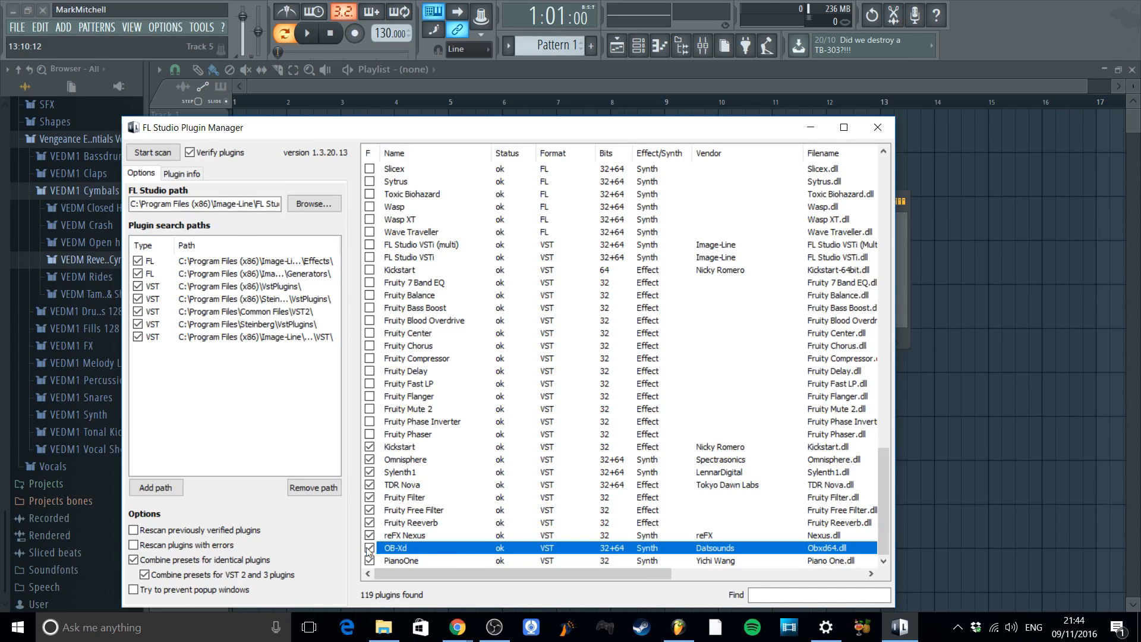
Close the Plugin Manager and insert an OB-Xd channel from the Kick channel's options in the Channel rack
{"action": "left_click", "coordinate": [877, 127]}
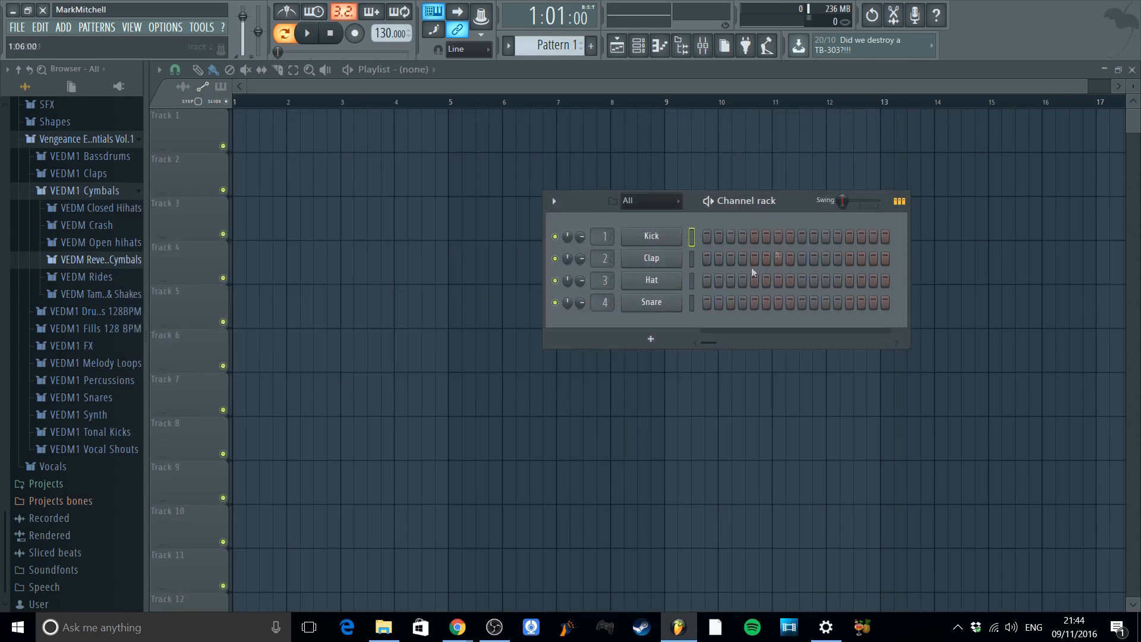
{"action": "right_click", "coordinate": [650, 238]}
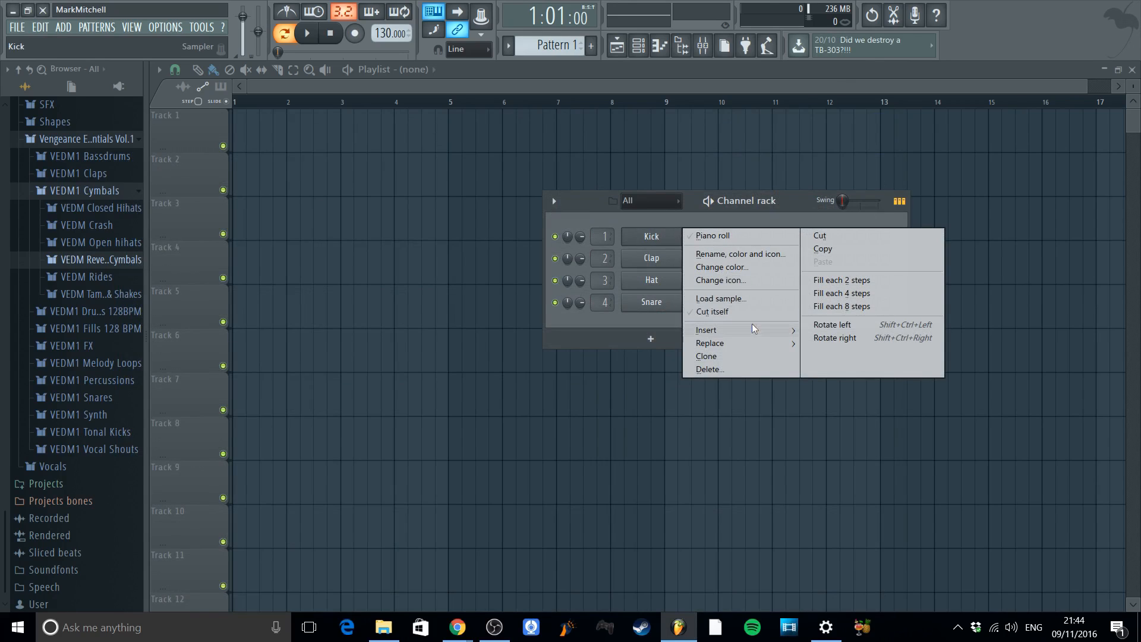
{"action": "mouse_move", "coordinate": [754, 329]}
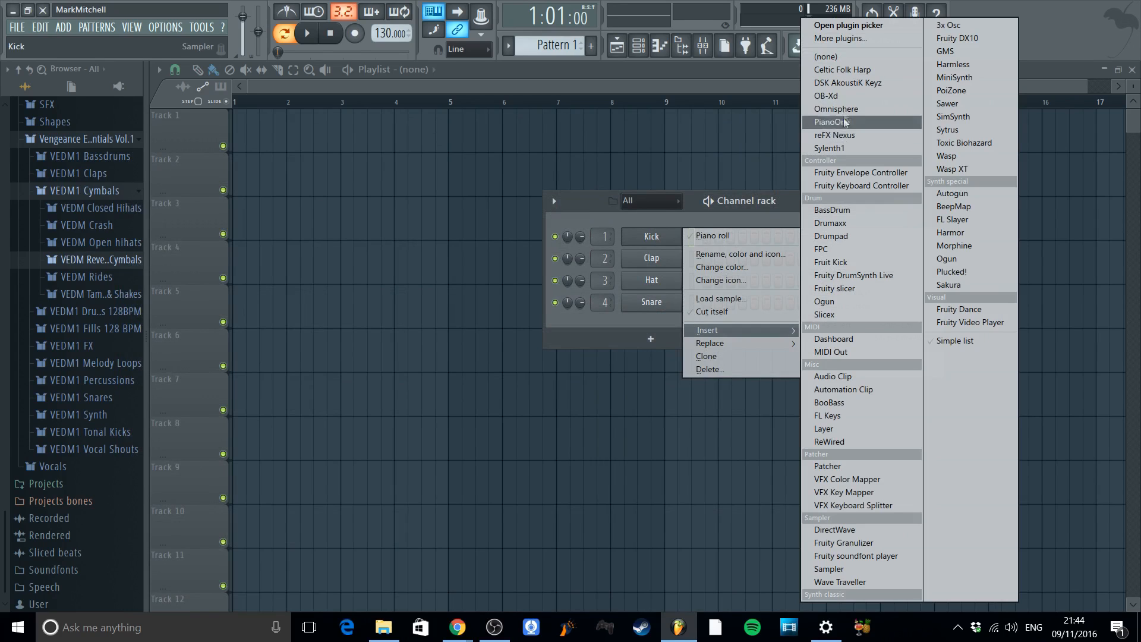
{"action": "left_click", "coordinate": [832, 97]}
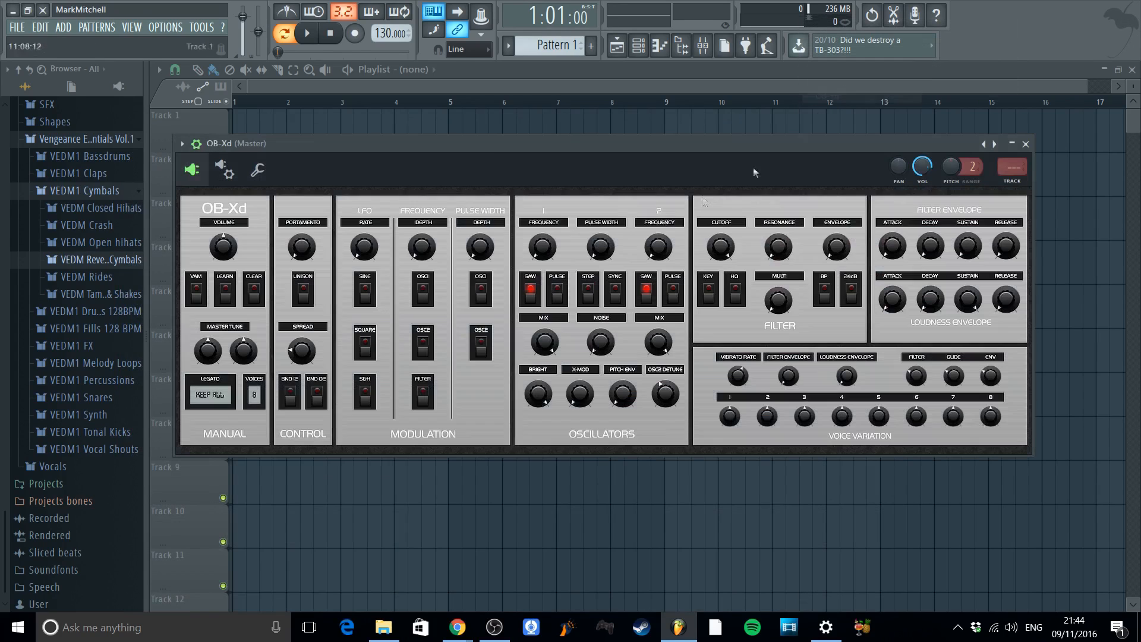
{"action": "key", "text": "6"}
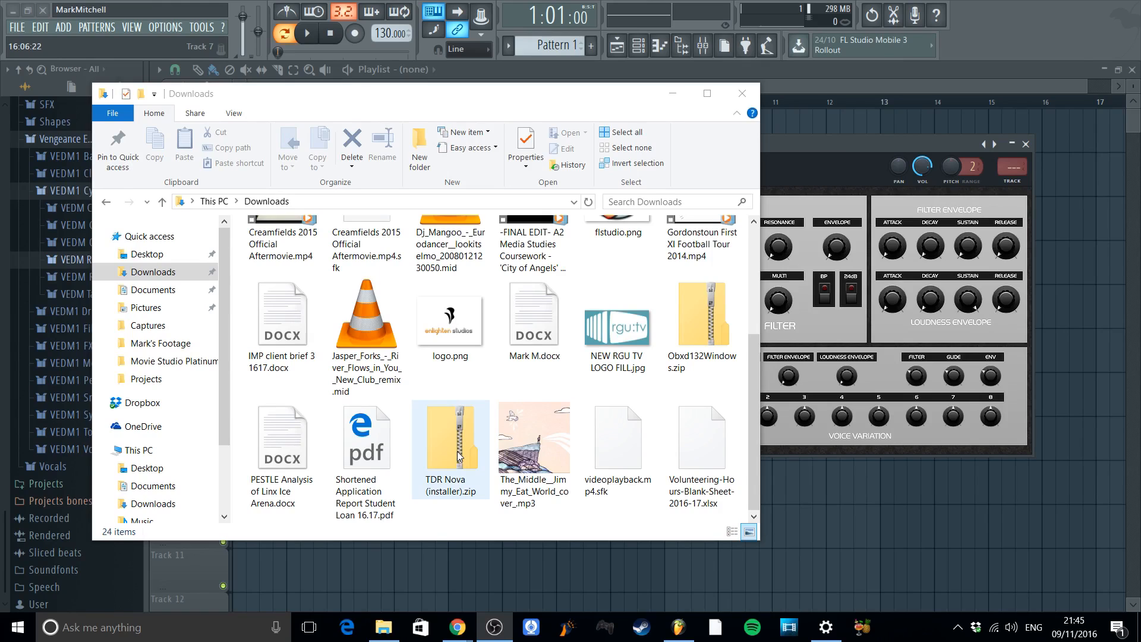
Run TDR Nova - setup.exe from the TDR Nova (installer).zip archive in Downloads and accept the license agreement
{"action": "double_click", "coordinate": [464, 434]}
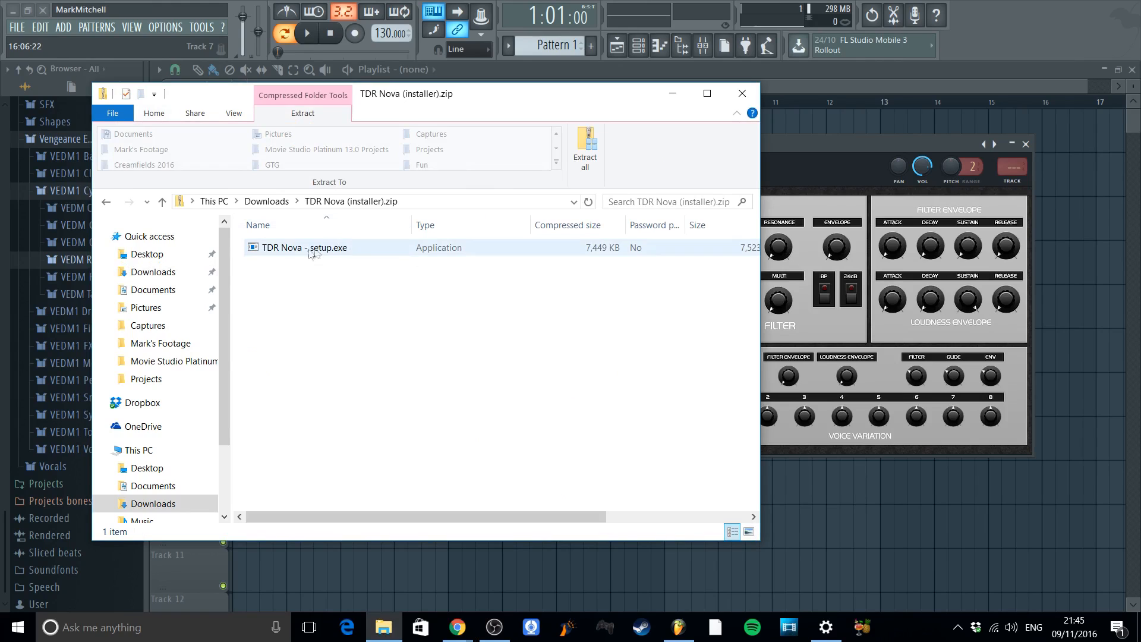
{"action": "left_click", "coordinate": [283, 252]}
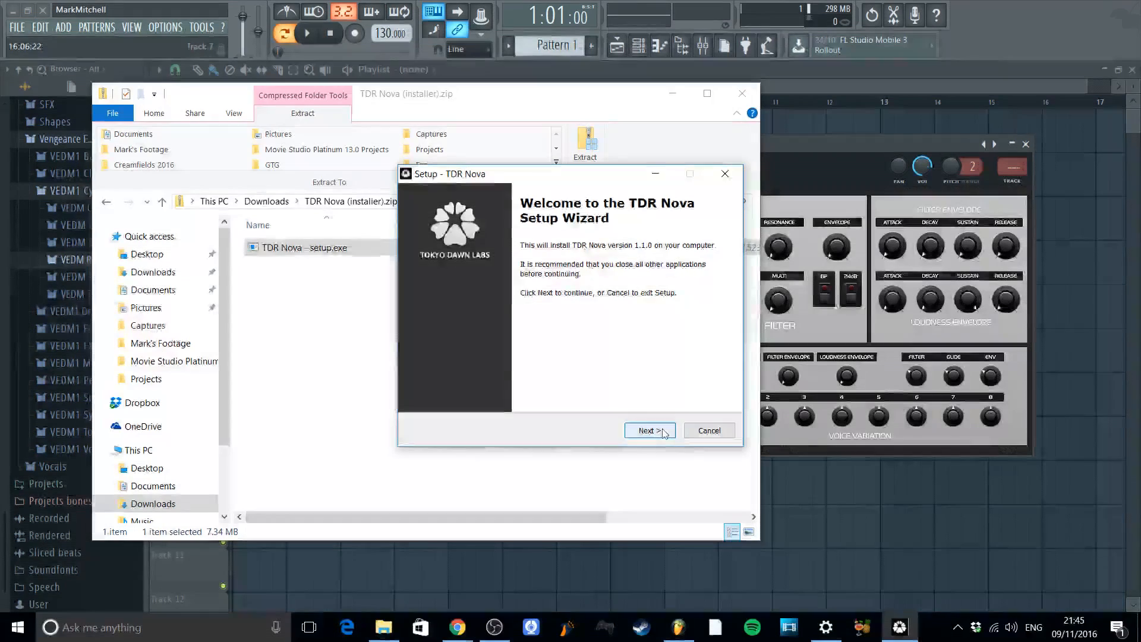
{"action": "left_click", "coordinate": [650, 430]}
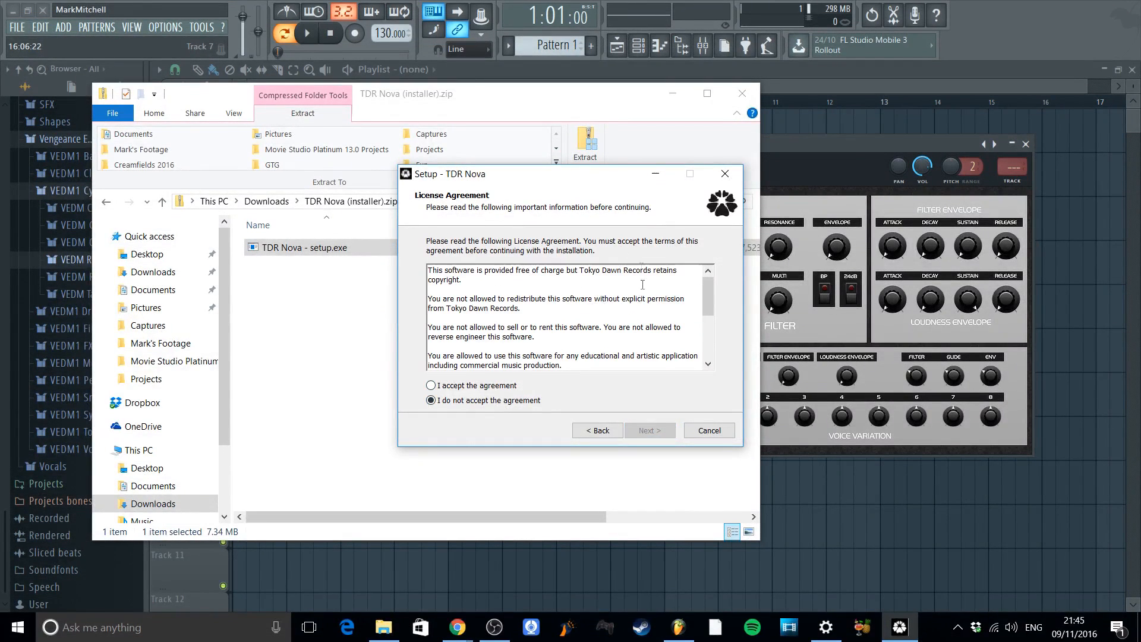
{"action": "scroll", "coordinate": [617, 303], "scroll_direction": "down", "scroll_amount": 3}
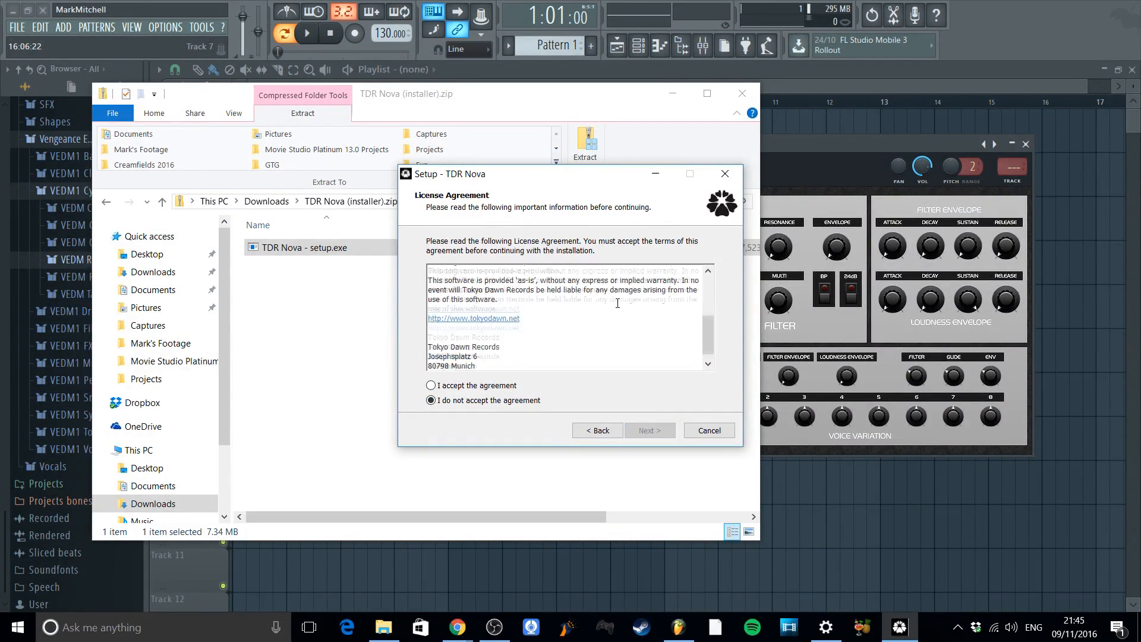
{"action": "left_click", "coordinate": [430, 385]}
{"action": "left_click", "coordinate": [642, 431]}
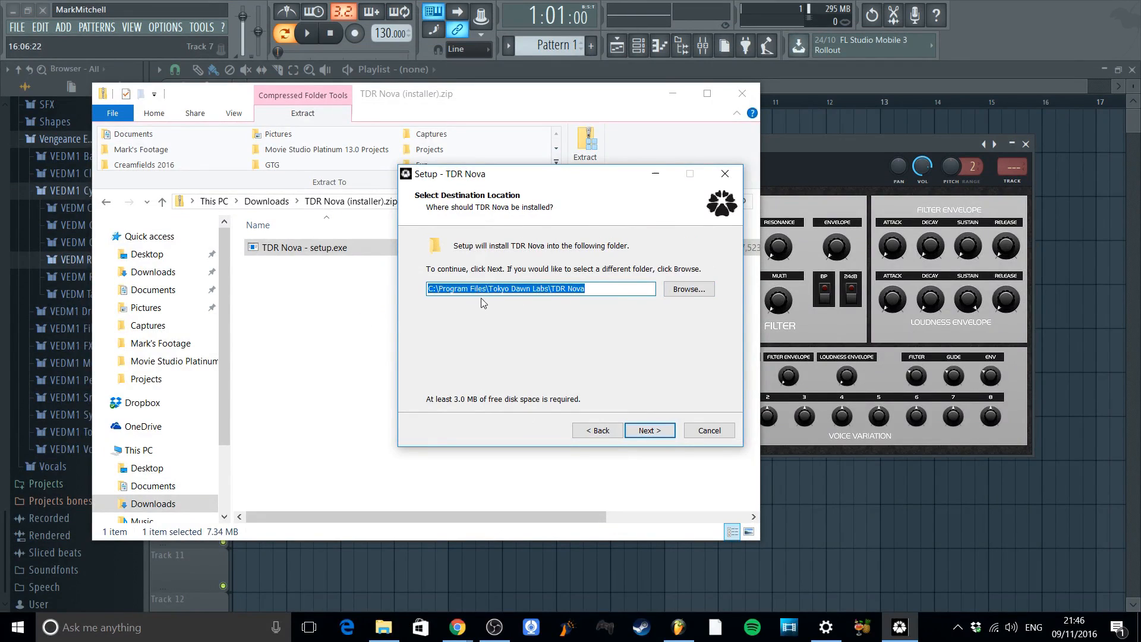
Set the TDR Nova install destination to the VST folder under Program Files (x86)\Image-Line\FL Studio 12\Plugins
{"action": "left_click", "coordinate": [689, 289]}
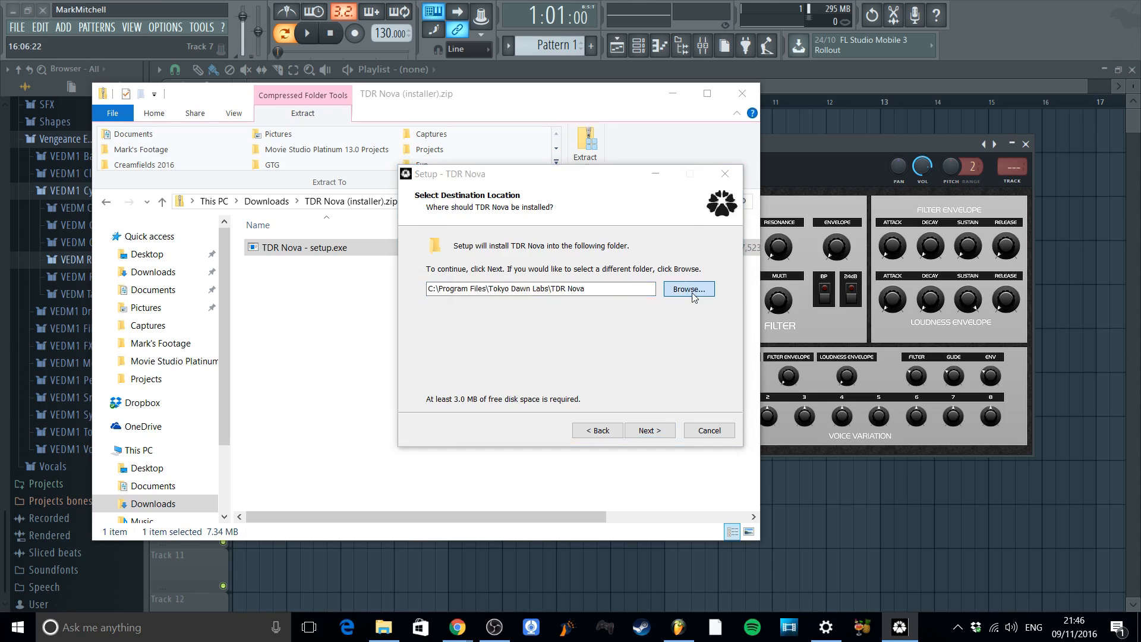
{"action": "scroll", "coordinate": [532, 339], "scroll_direction": "up", "scroll_amount": 2}
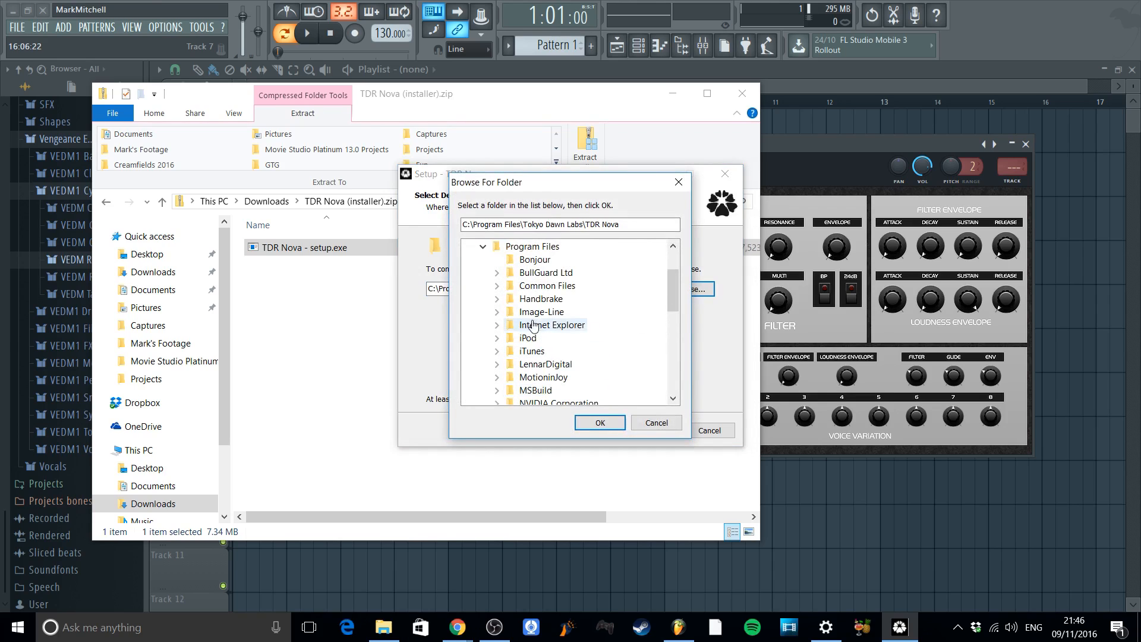
{"action": "left_click", "coordinate": [482, 246]}
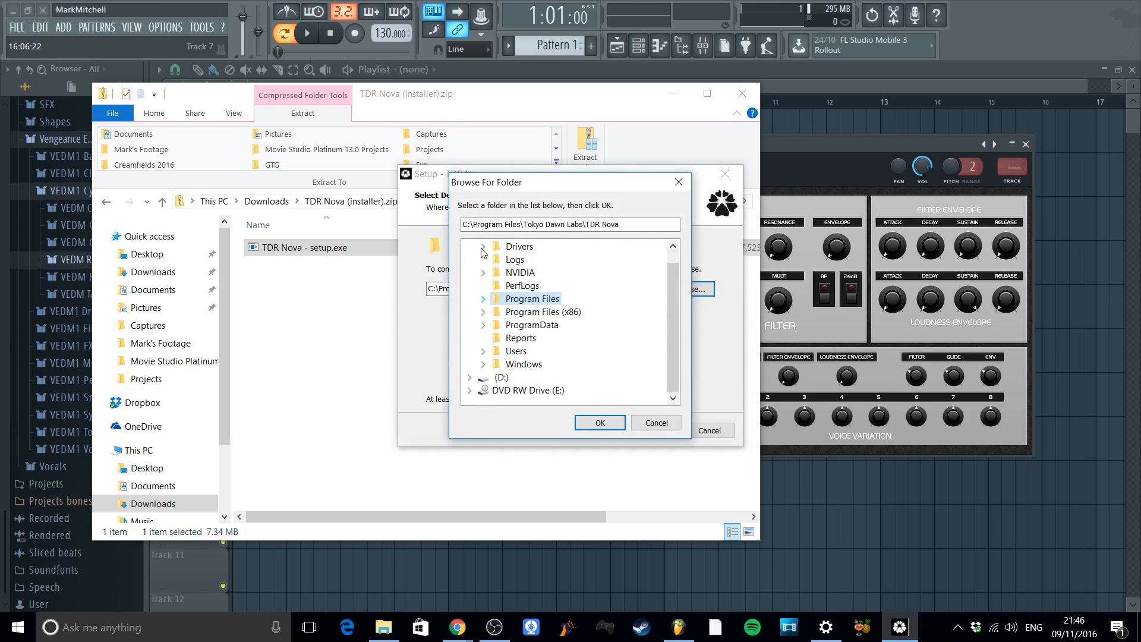
{"action": "left_click", "coordinate": [485, 321]}
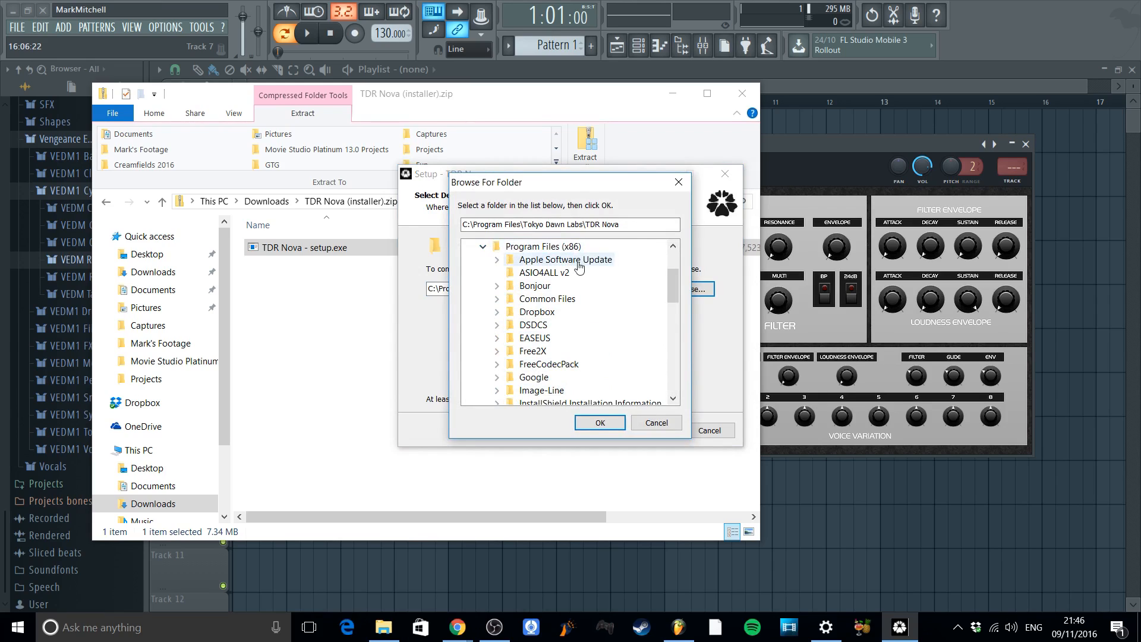
{"action": "left_click", "coordinate": [498, 390]}
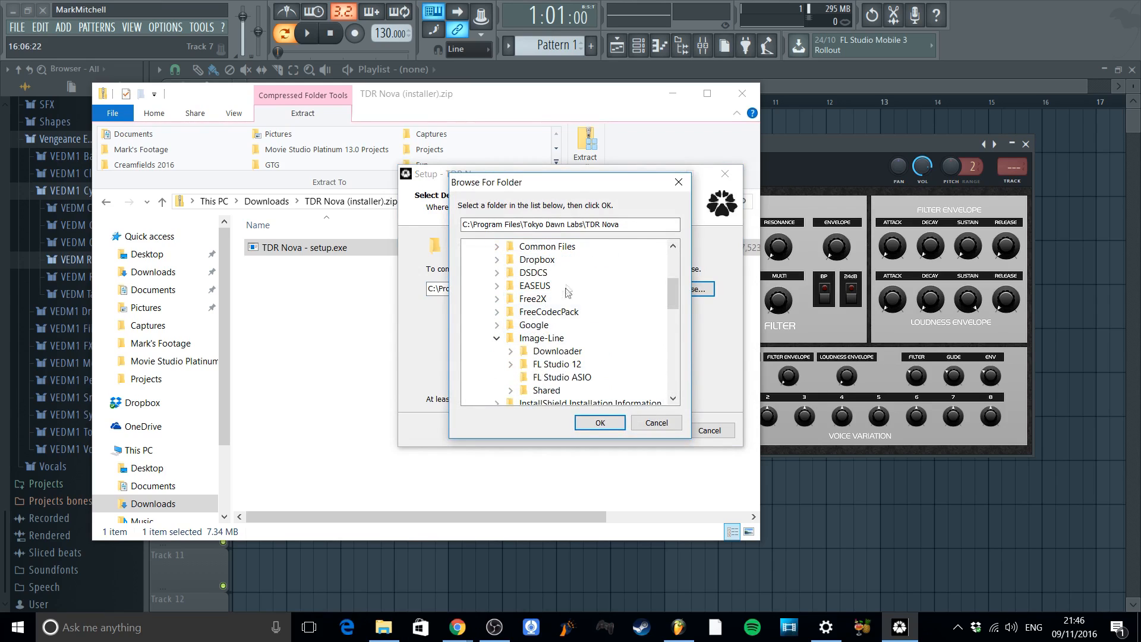
{"action": "left_click", "coordinate": [511, 365]}
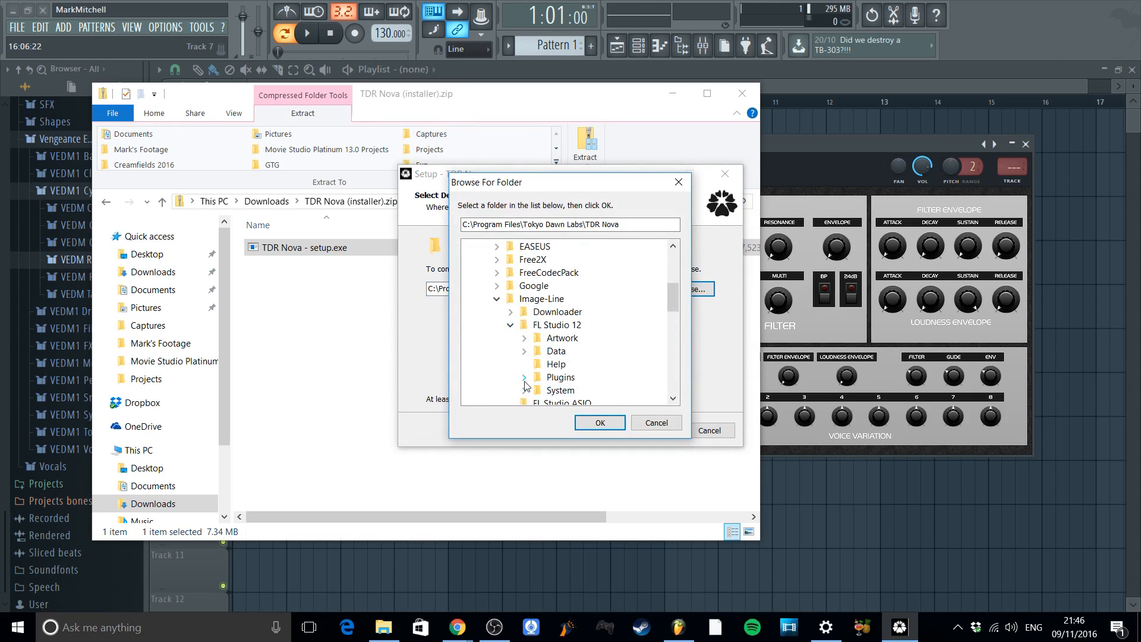
{"action": "left_click", "coordinate": [525, 377]}
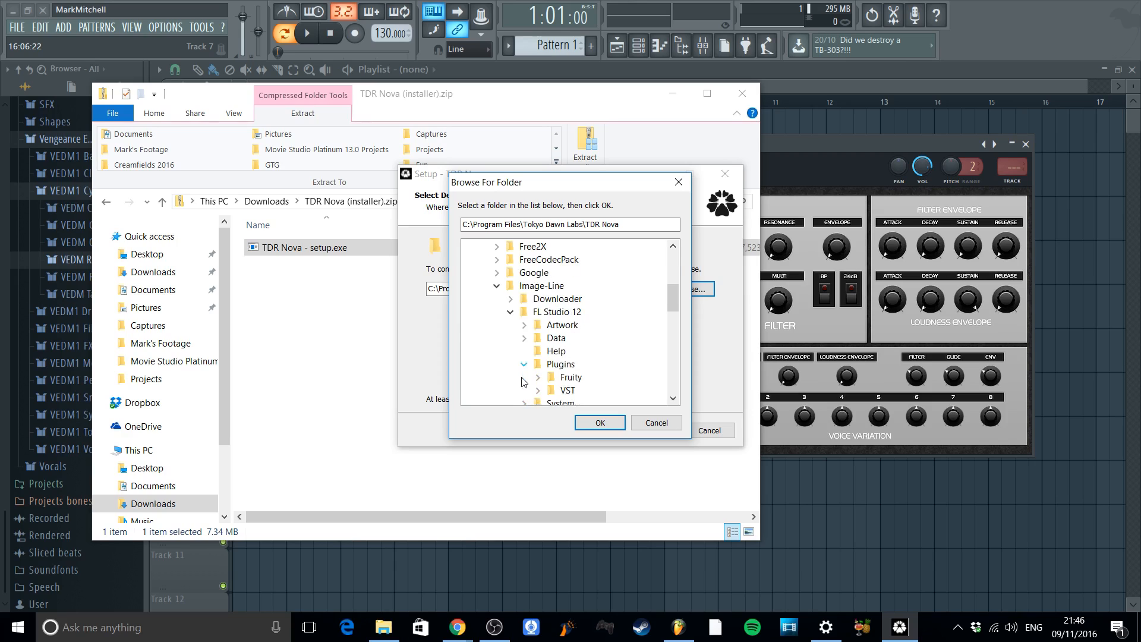
{"action": "left_click", "coordinate": [568, 392]}
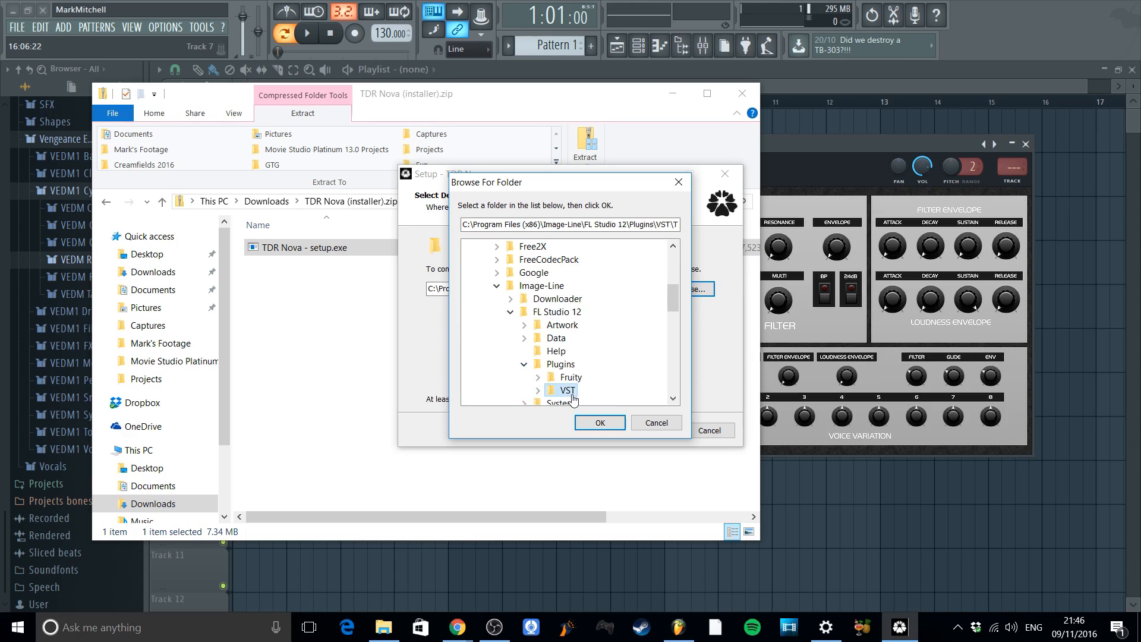
{"action": "left_click", "coordinate": [600, 423]}
{"action": "left_click", "coordinate": [645, 430]}
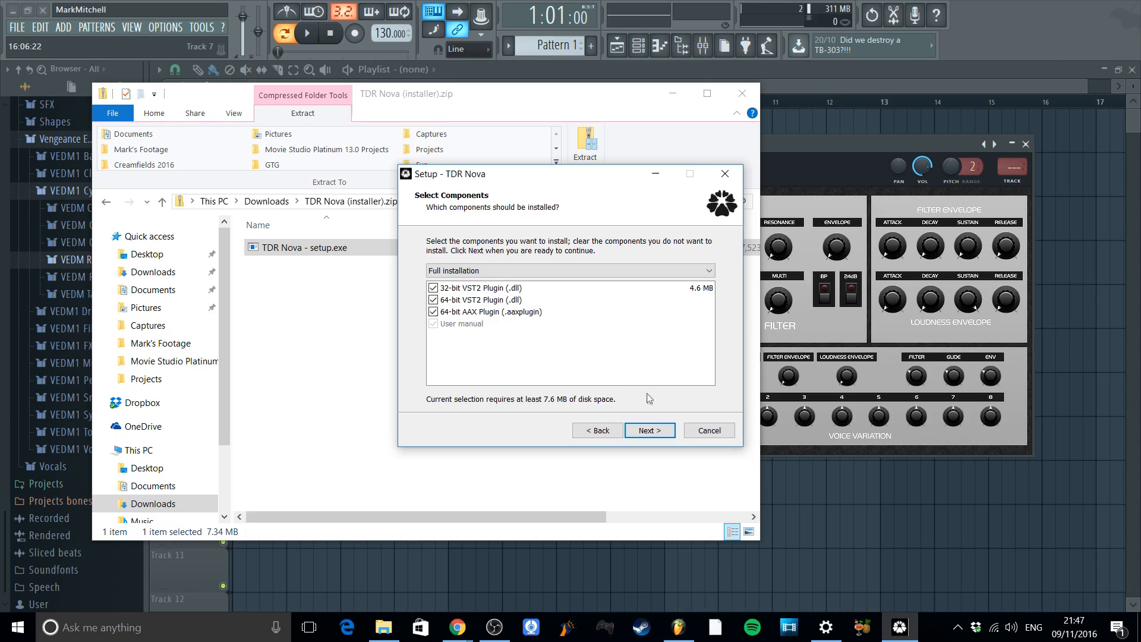
Install TDR Nova as a full installation with the default plugin directories and Start Menu folder, then close the archive window
{"action": "left_click", "coordinate": [650, 430]}
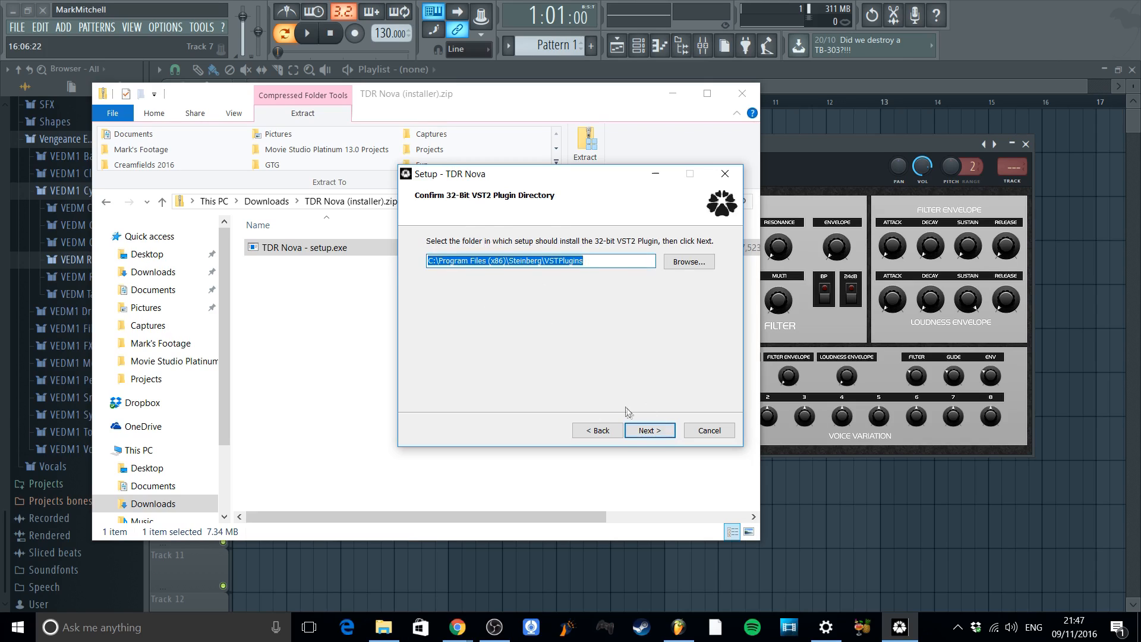
{"action": "left_click", "coordinate": [649, 428]}
{"action": "left_click", "coordinate": [668, 438]}
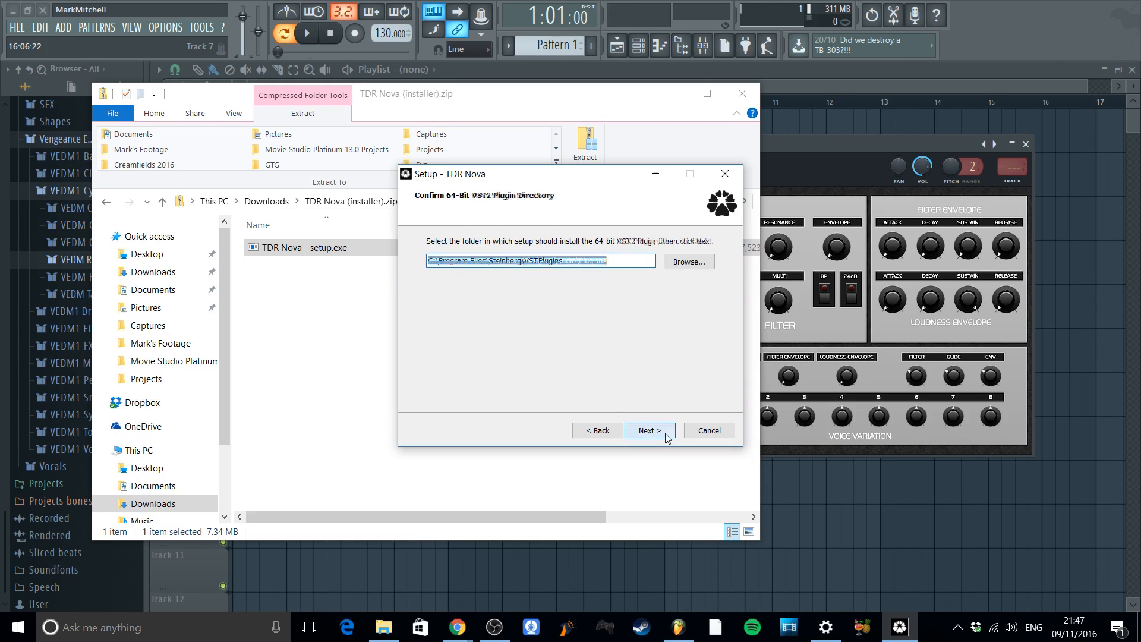
{"action": "left_click", "coordinate": [668, 438]}
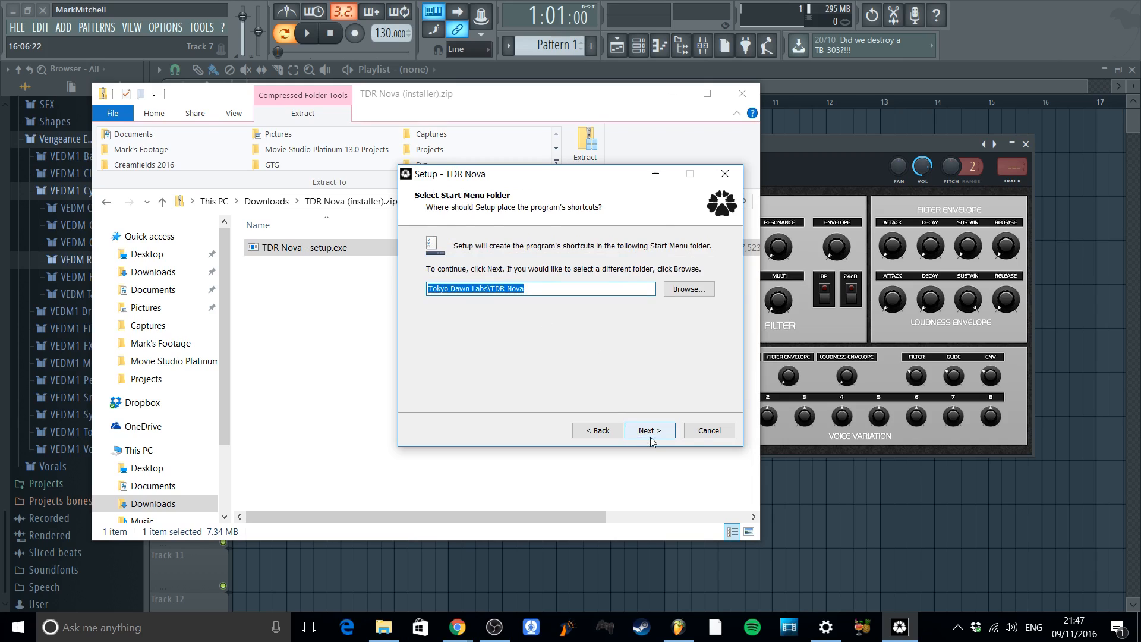
{"action": "left_click", "coordinate": [651, 440]}
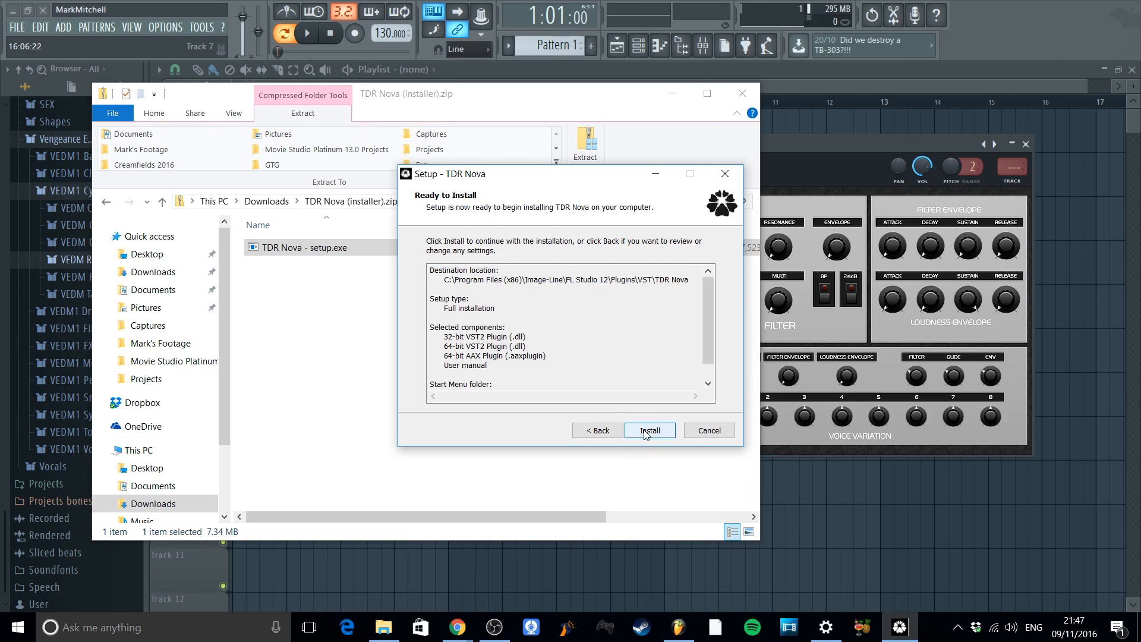
{"action": "left_click", "coordinate": [646, 435]}
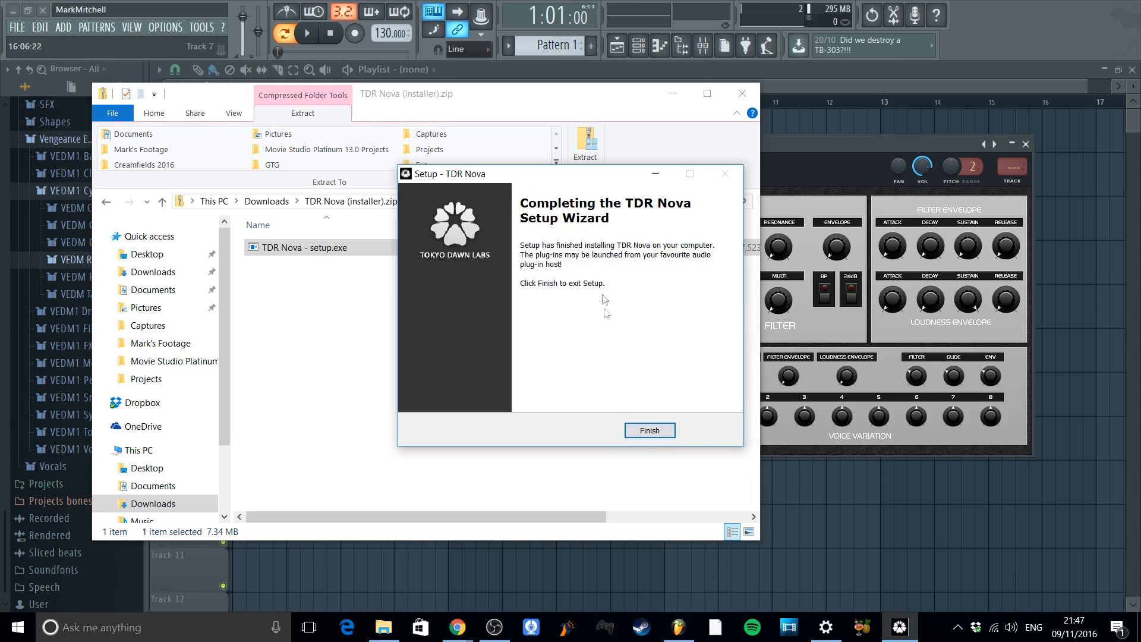
{"action": "left_click", "coordinate": [649, 431]}
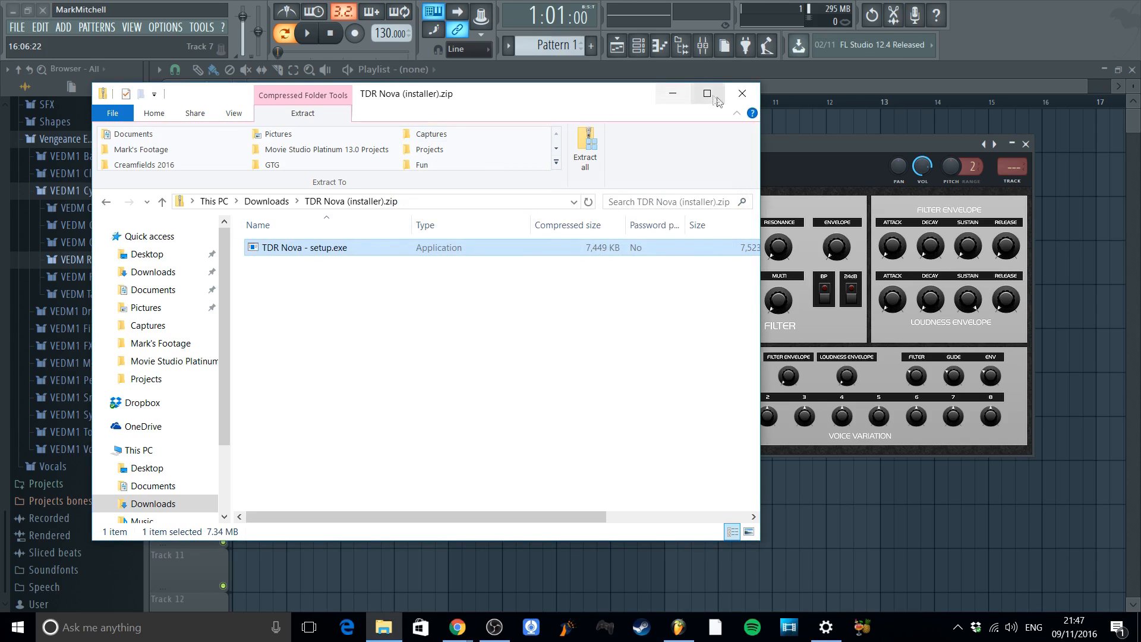
{"action": "left_click", "coordinate": [742, 95]}
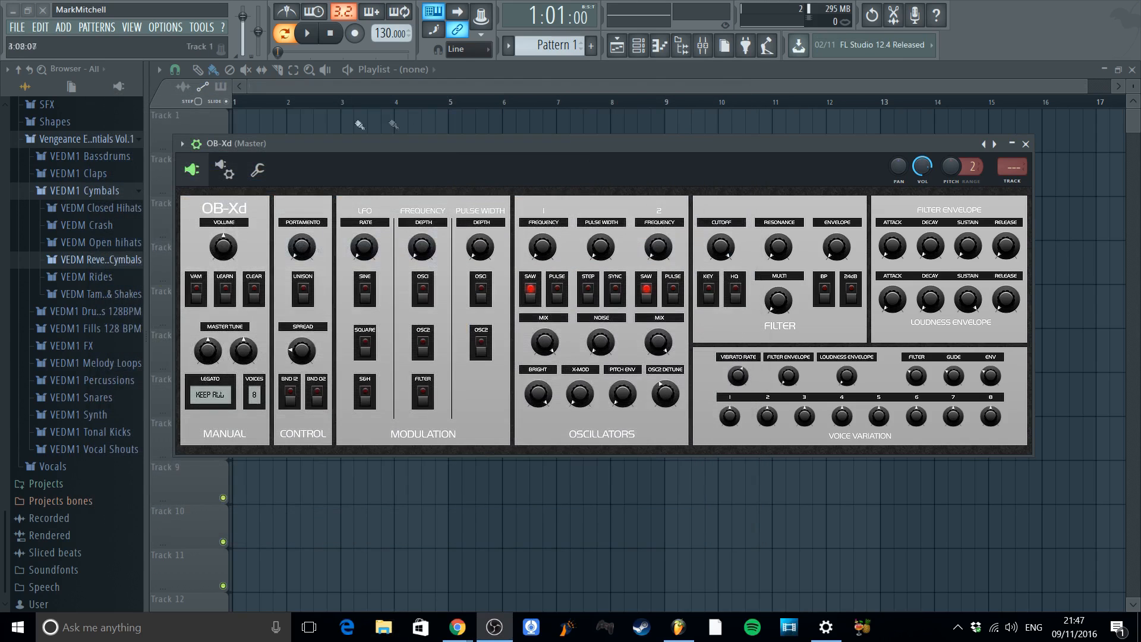
Open the full list of generator plugins for adding a channel and go from it to the Plugin Manager
{"action": "left_click", "coordinate": [639, 46]}
{"action": "left_click", "coordinate": [63, 28]}
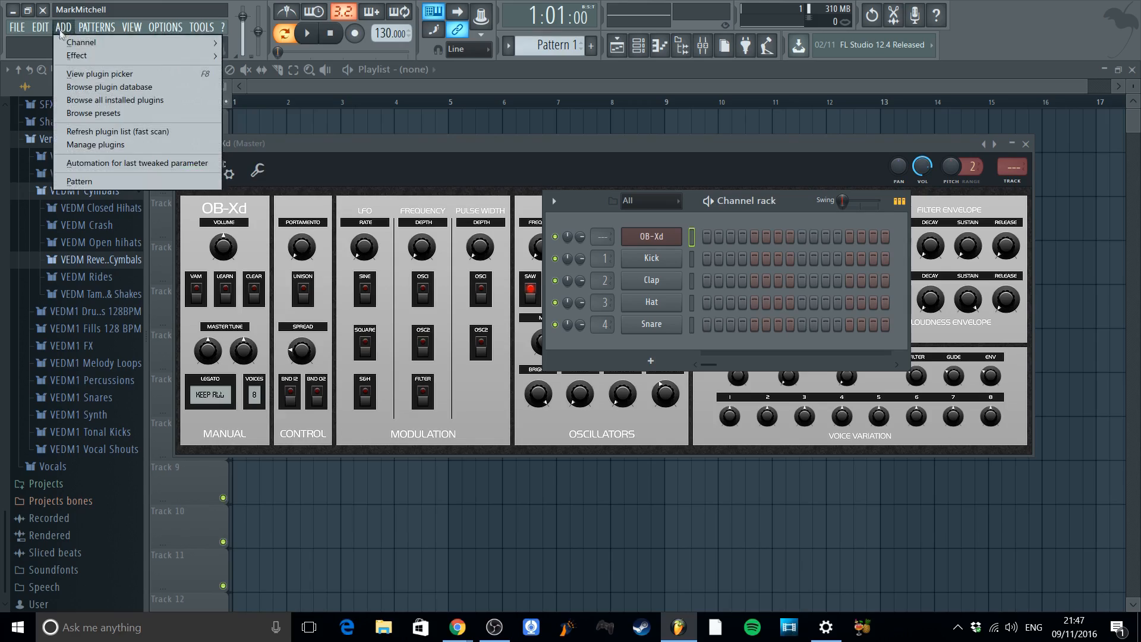
{"action": "mouse_move", "coordinate": [101, 44]}
{"action": "left_click", "coordinate": [262, 25]}
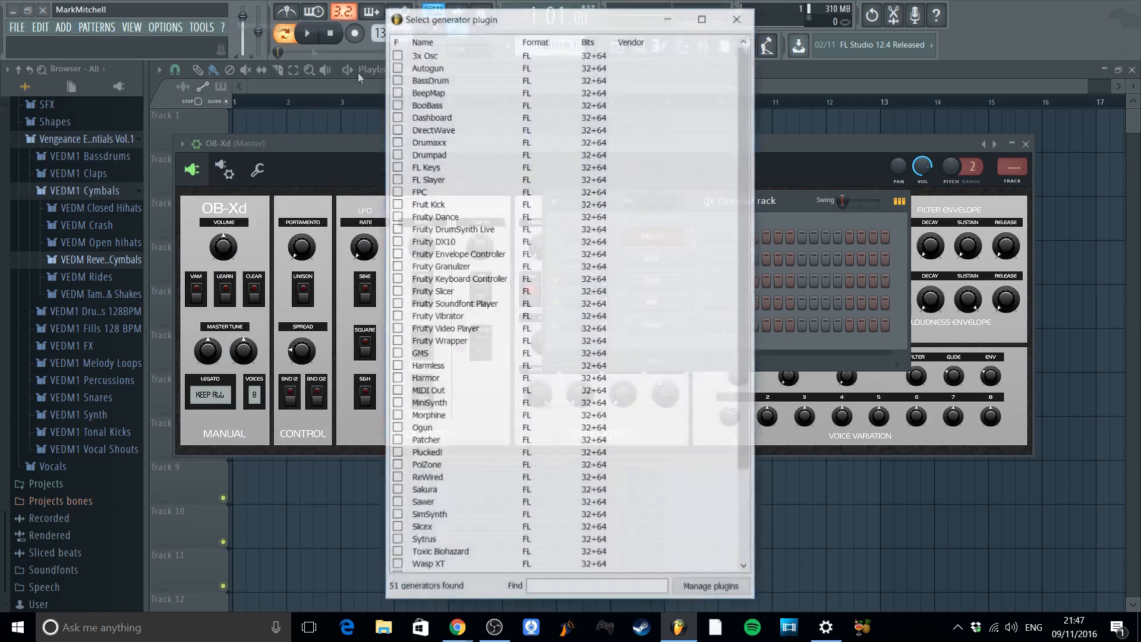
{"action": "left_click", "coordinate": [710, 588]}
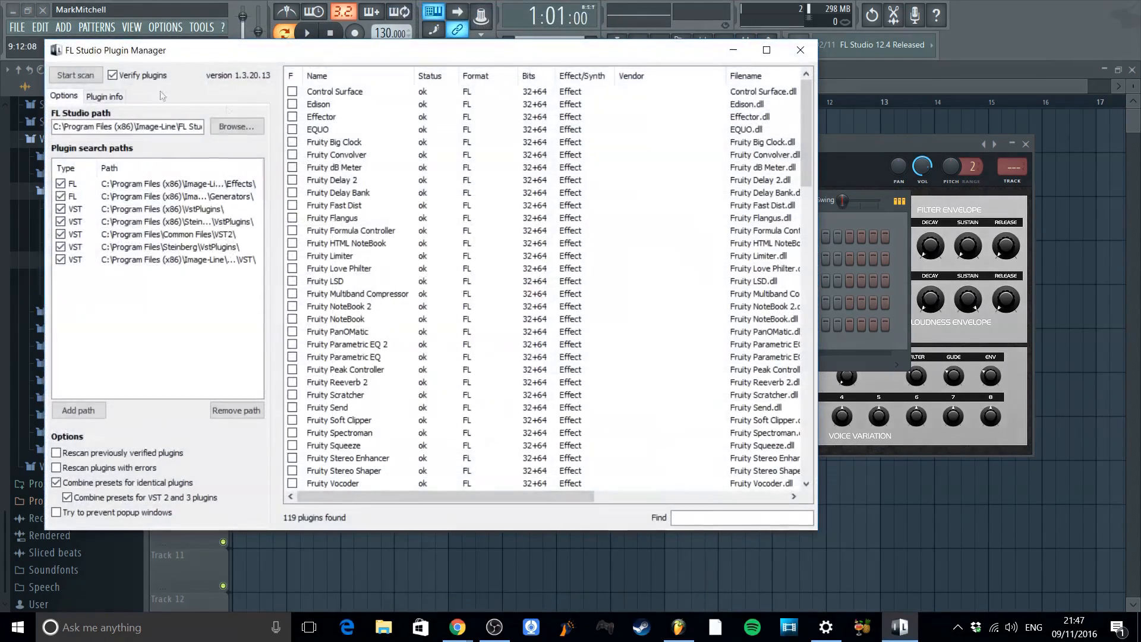
Scan for plugins and look through the plugin list for TDR Nova
{"action": "left_click", "coordinate": [76, 75]}
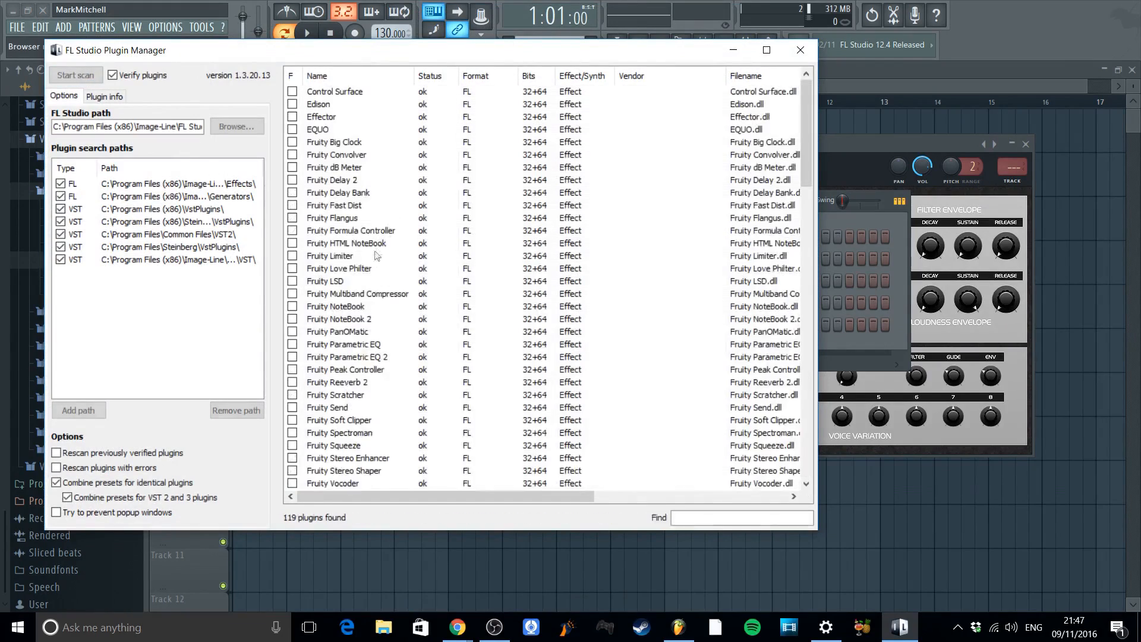
{"action": "scroll", "coordinate": [374, 279], "scroll_direction": "down", "scroll_amount": 6}
{"action": "scroll", "coordinate": [373, 279], "scroll_direction": "down", "scroll_amount": 17}
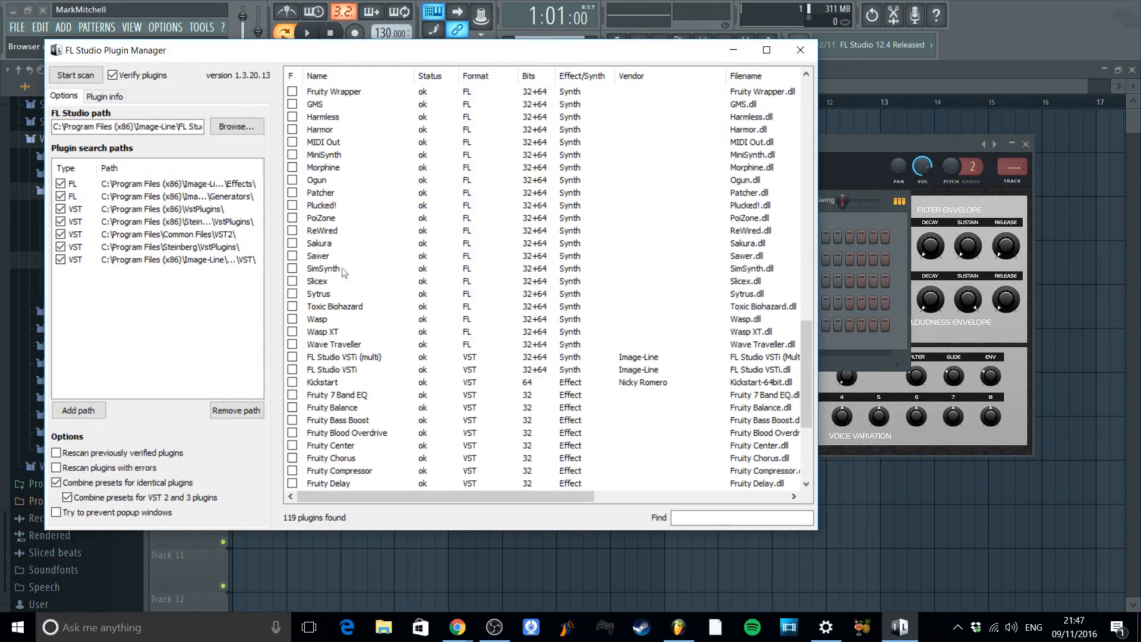
{"action": "scroll", "coordinate": [374, 242], "scroll_direction": "up", "scroll_amount": 6}
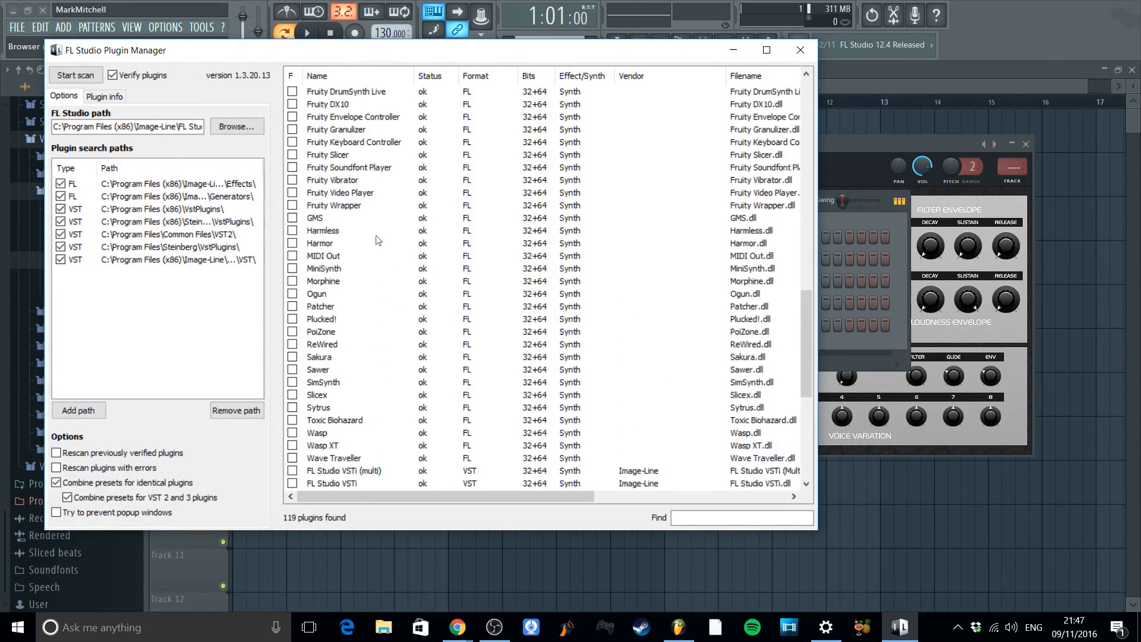
{"action": "scroll", "coordinate": [374, 242], "scroll_direction": "up", "scroll_amount": 5}
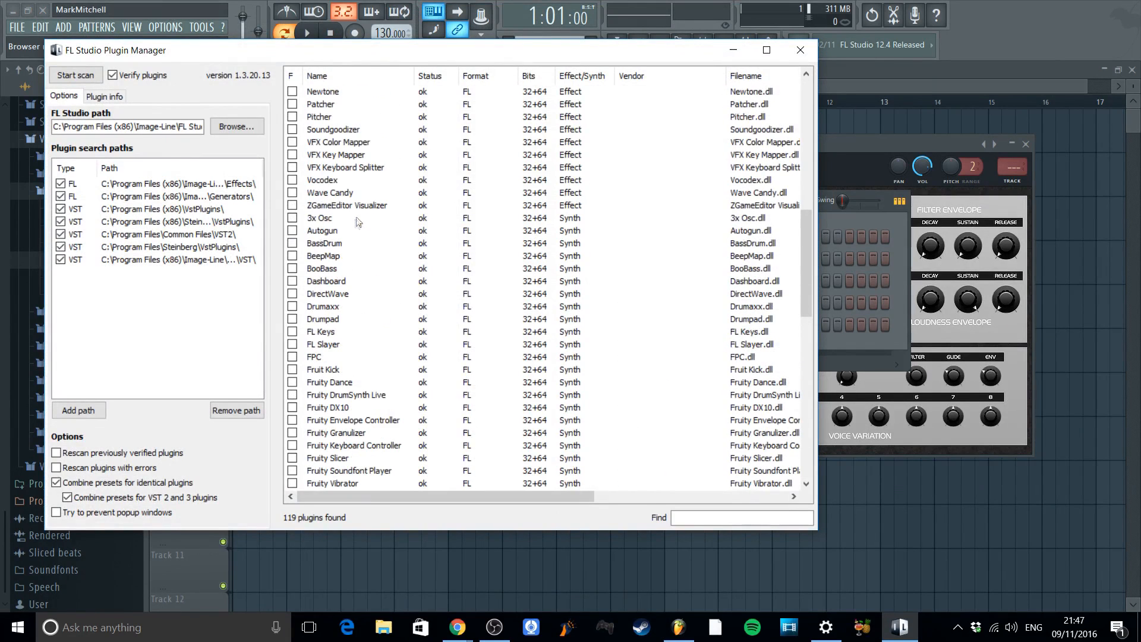
{"action": "scroll", "coordinate": [315, 175], "scroll_direction": "up", "scroll_amount": 5}
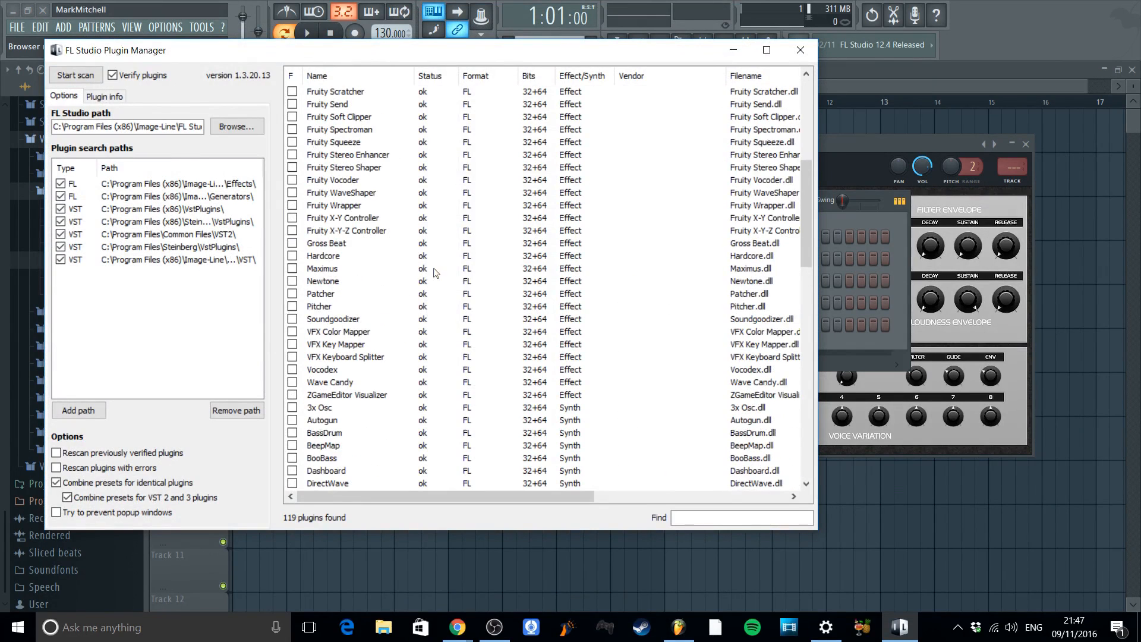
{"action": "scroll", "coordinate": [375, 315], "scroll_direction": "down", "scroll_amount": 20}
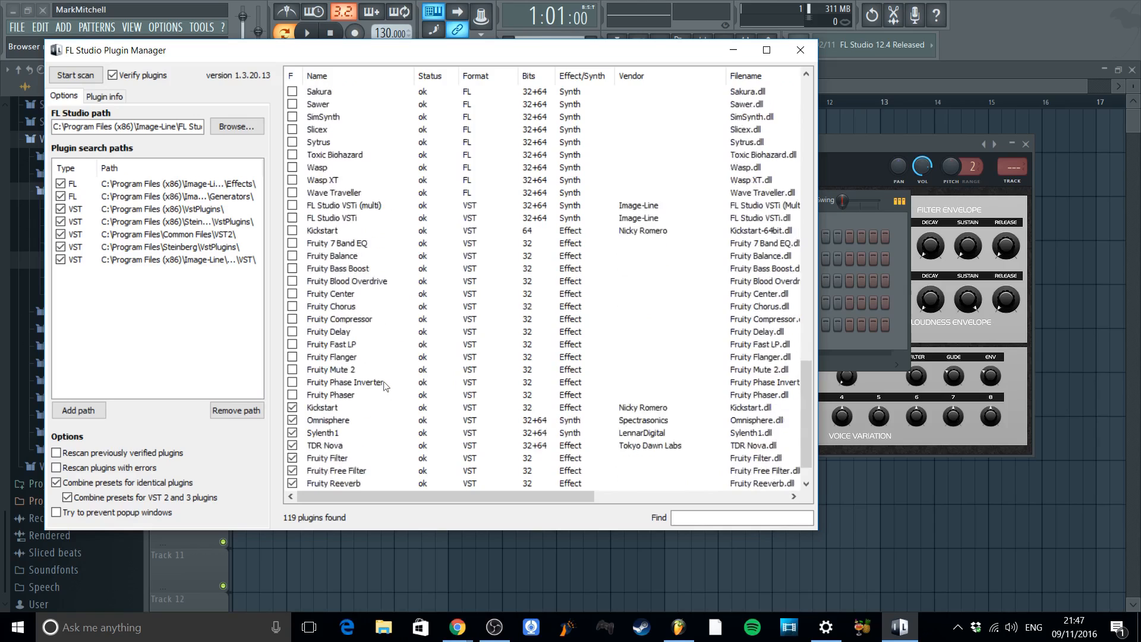
Check the end of the scanned plugin list for TDR Nova and OB-Xd, and close the Plugin Manager
{"action": "scroll", "coordinate": [346, 403], "scroll_direction": "down", "scroll_amount": 1}
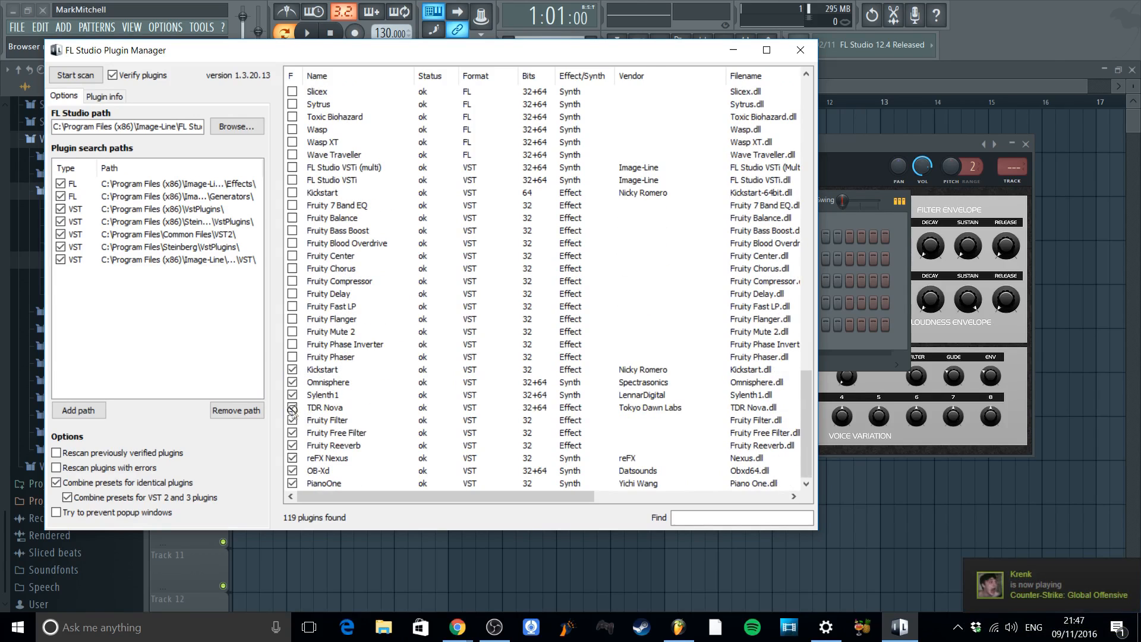
{"action": "left_click", "coordinate": [800, 50]}
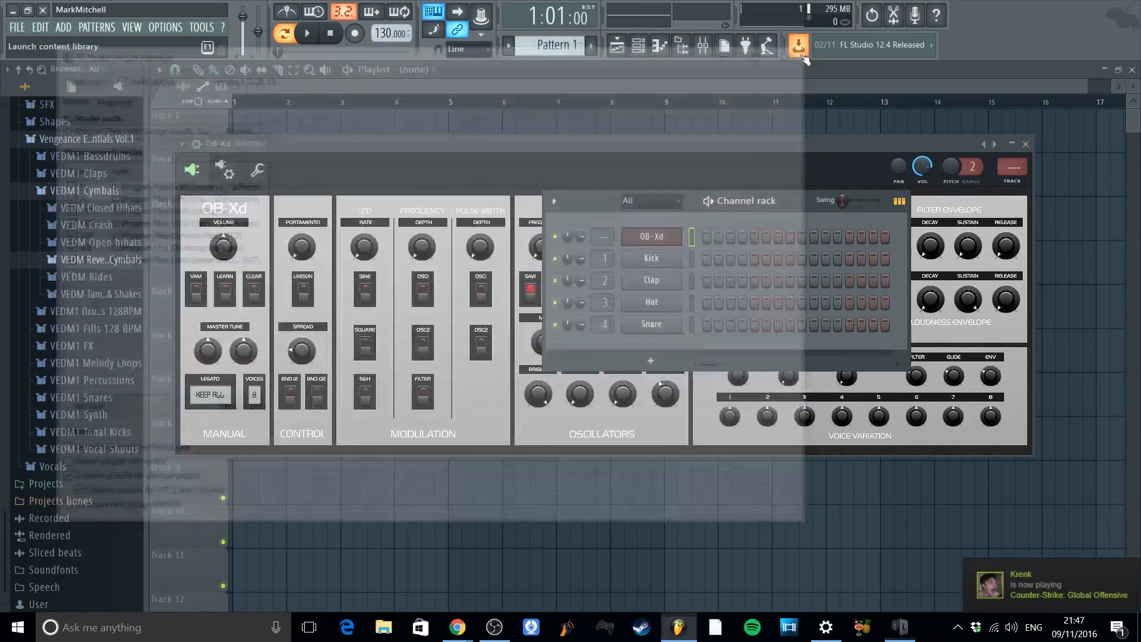
{"action": "right_click", "coordinate": [677, 232]}
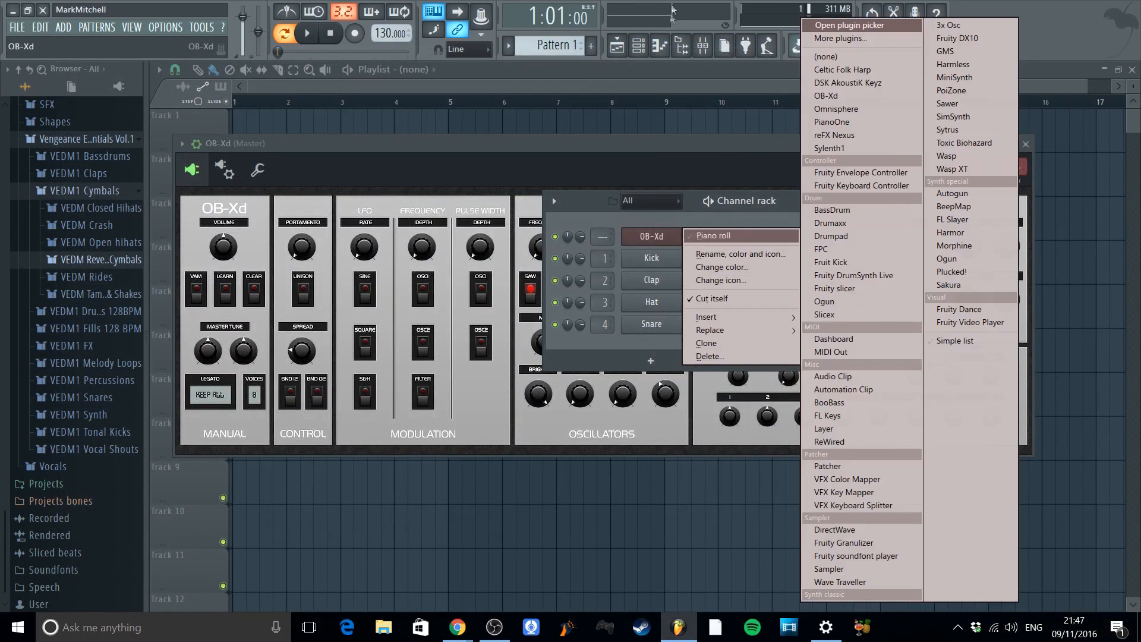
Open the mixer and load TDR Nova from the full effect plugin list into slot 1 of the Master track
{"action": "left_click", "coordinate": [702, 46]}
{"action": "left_click_drag", "start_coordinate": [538, 230], "coordinate": [530, 106]}
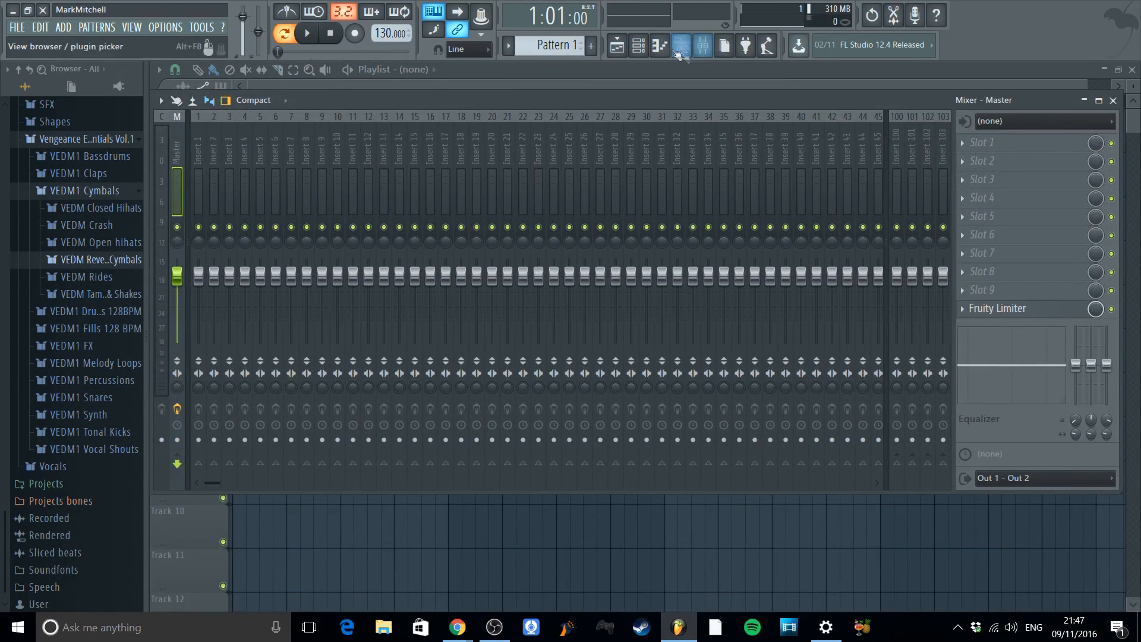
{"action": "left_click", "coordinate": [964, 140]}
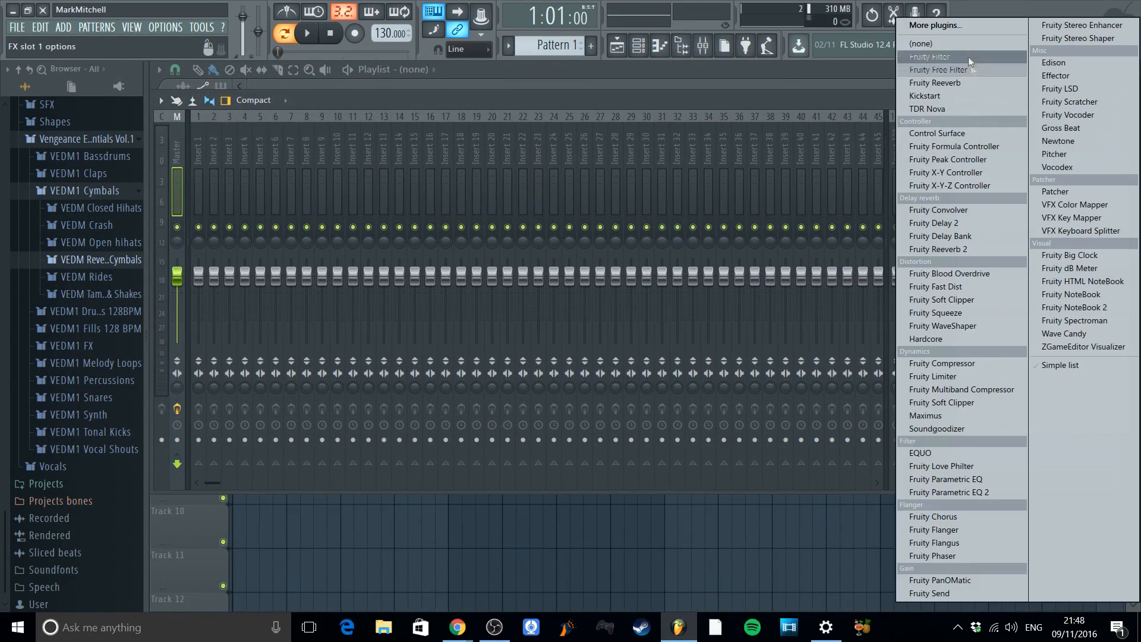
{"action": "left_click", "coordinate": [953, 26]}
{"action": "scroll", "coordinate": [654, 356], "scroll_direction": "down", "scroll_amount": 9}
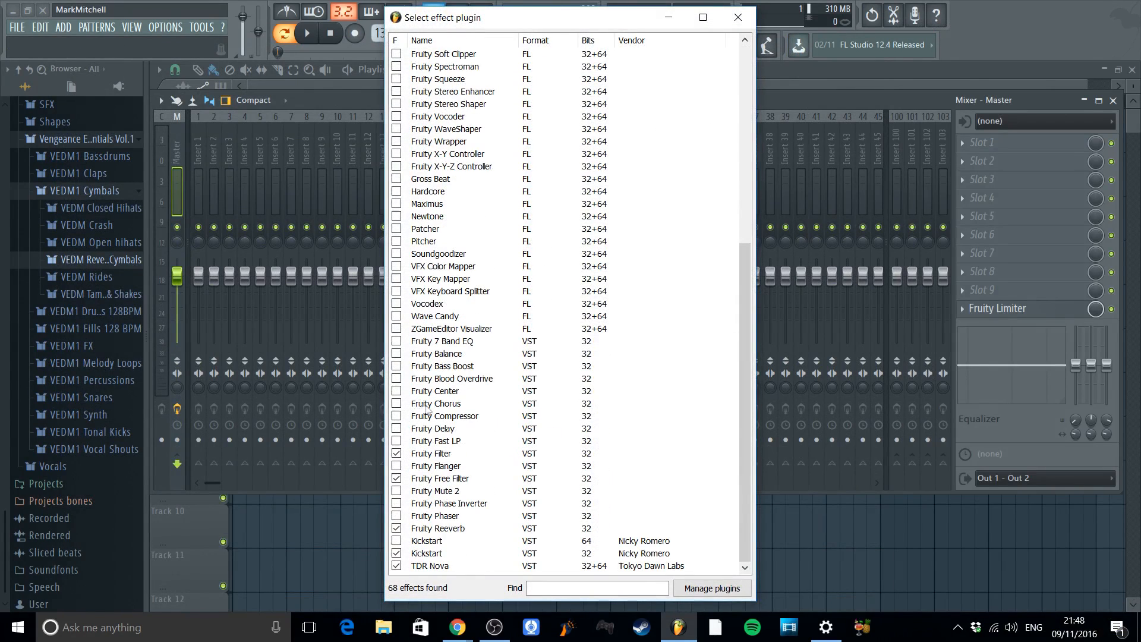
{"action": "double_click", "coordinate": [429, 566]}
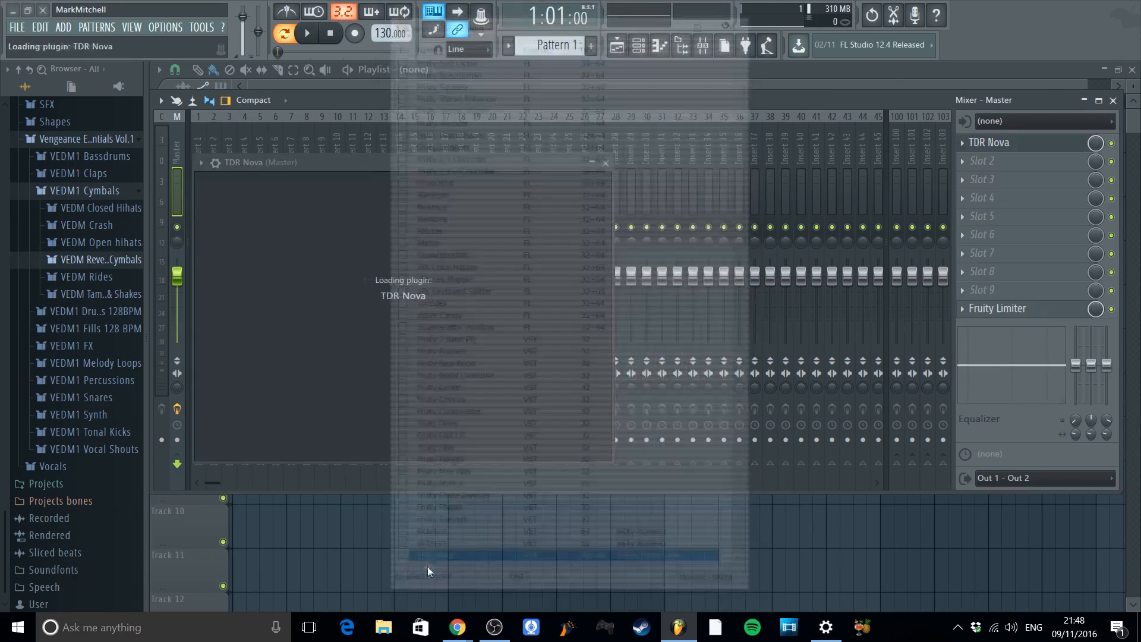
Reposition the TDR Nova window over the mixer tracks, clear of the Master effect slots
{"action": "left_click_drag", "start_coordinate": [341, 158], "coordinate": [526, 88]}
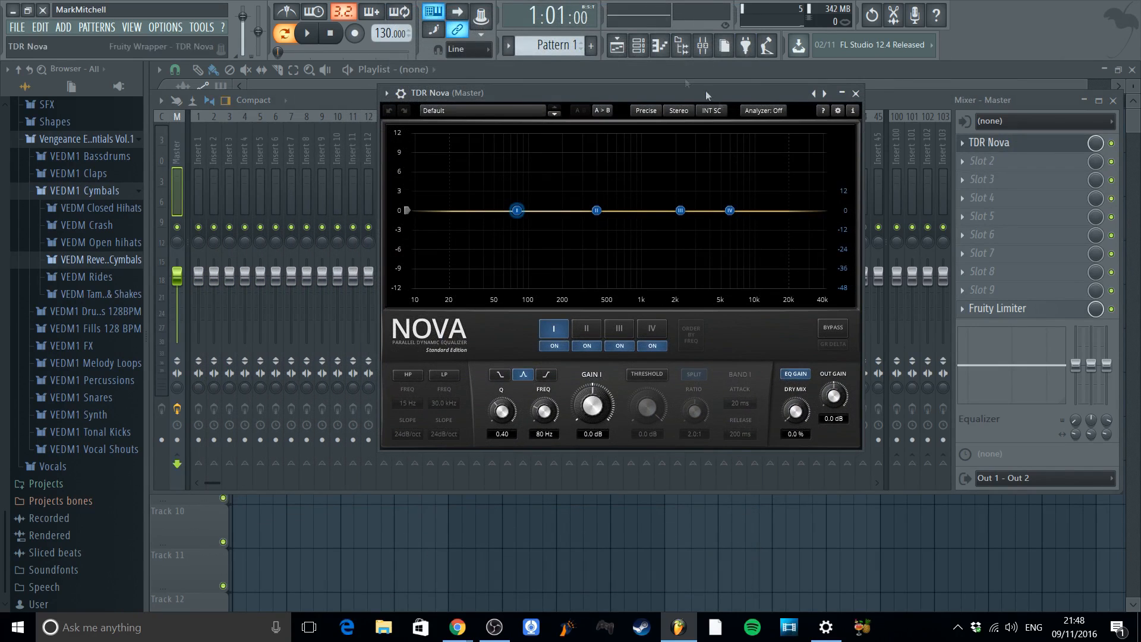
{"action": "left_click_drag", "start_coordinate": [640, 91], "coordinate": [409, 70]}
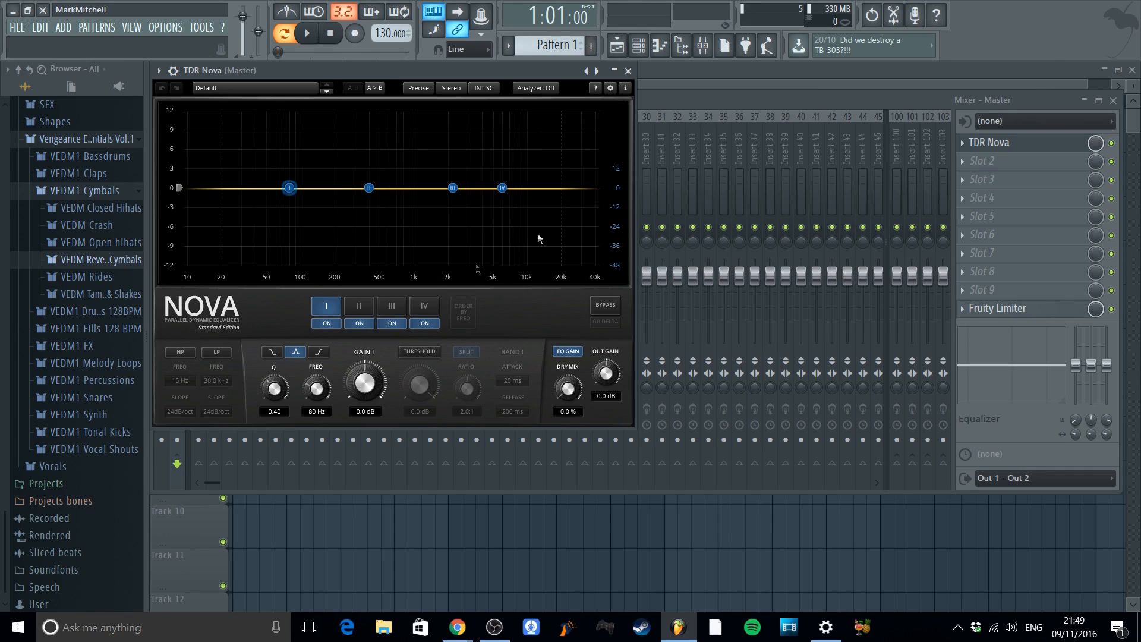
{"action": "left_click_drag", "start_coordinate": [411, 64], "coordinate": [670, 134]}
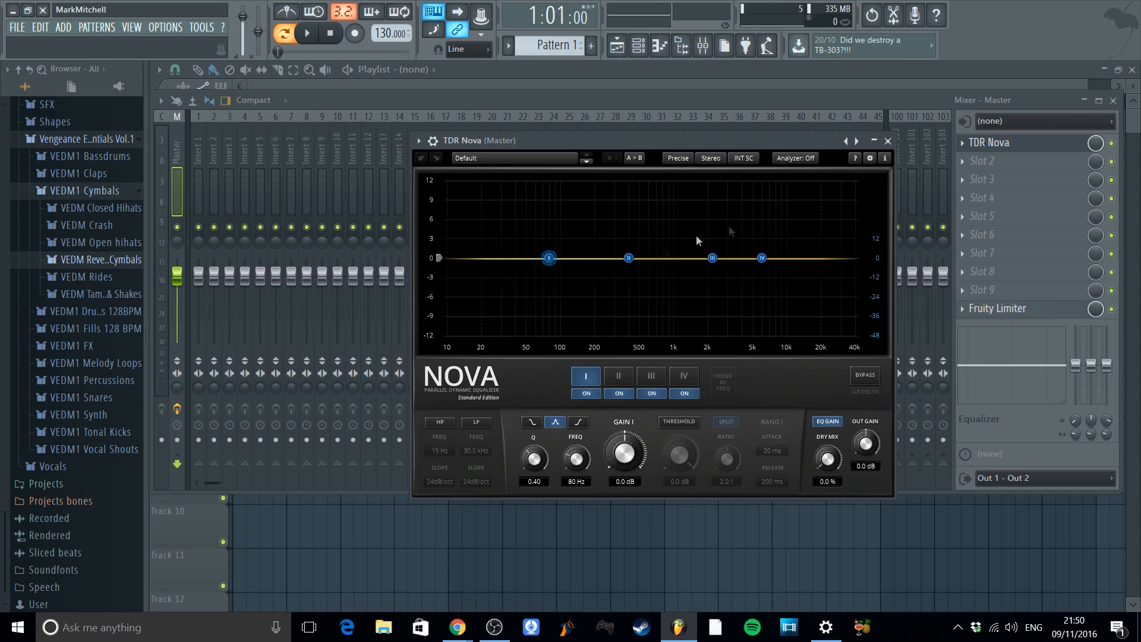
Show the channel rack, insert PianoOne as a new channel from the OB-Xd channel, and move its plugin window slightly up
{"action": "left_click", "coordinate": [638, 45]}
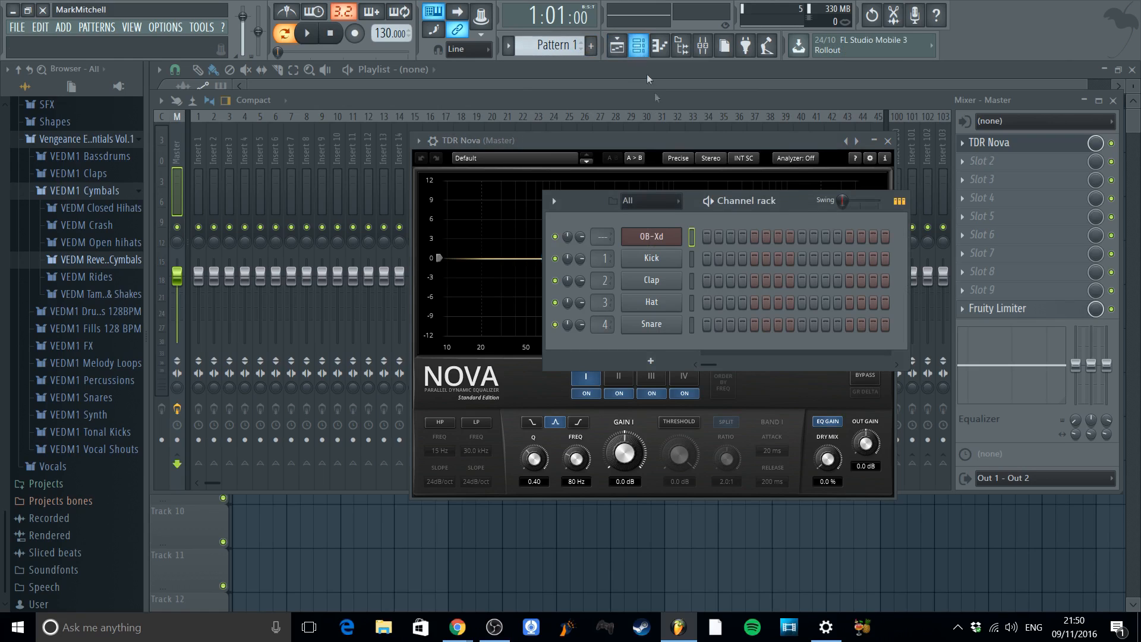
{"action": "right_click", "coordinate": [652, 238]}
{"action": "mouse_move", "coordinate": [784, 318]}
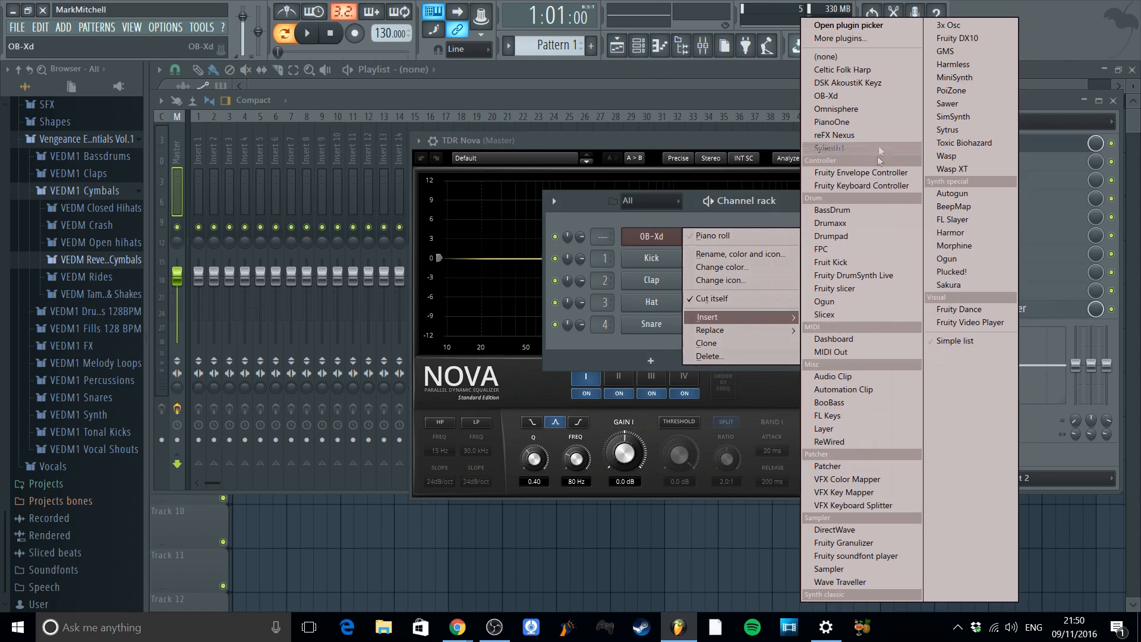
{"action": "left_click", "coordinate": [831, 122]}
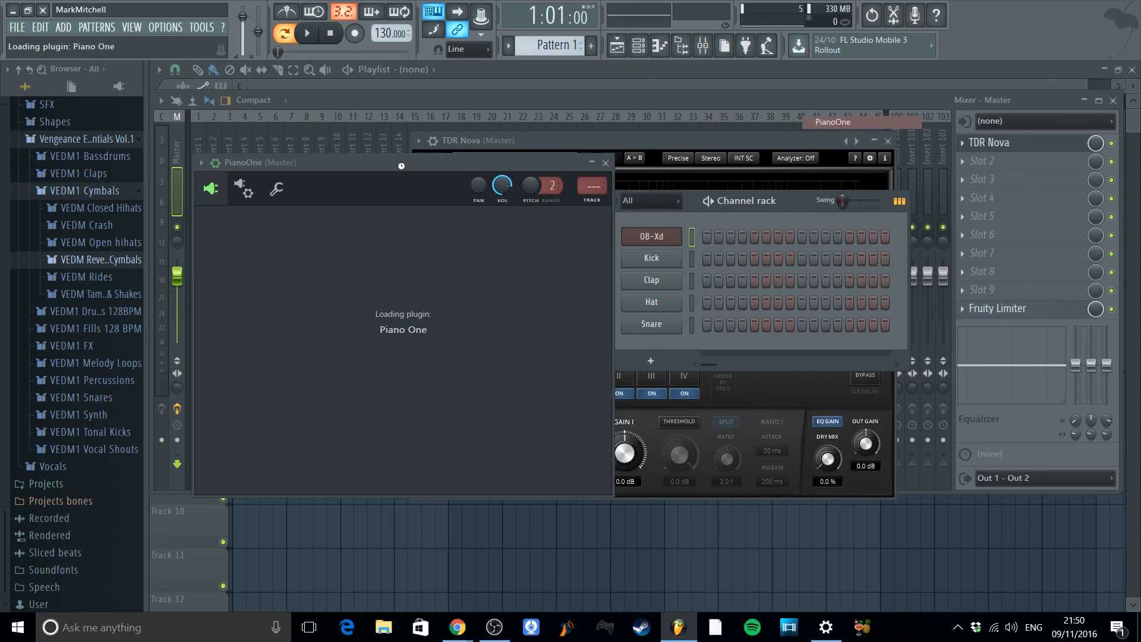
{"action": "left_click_drag", "start_coordinate": [409, 165], "coordinate": [408, 134]}
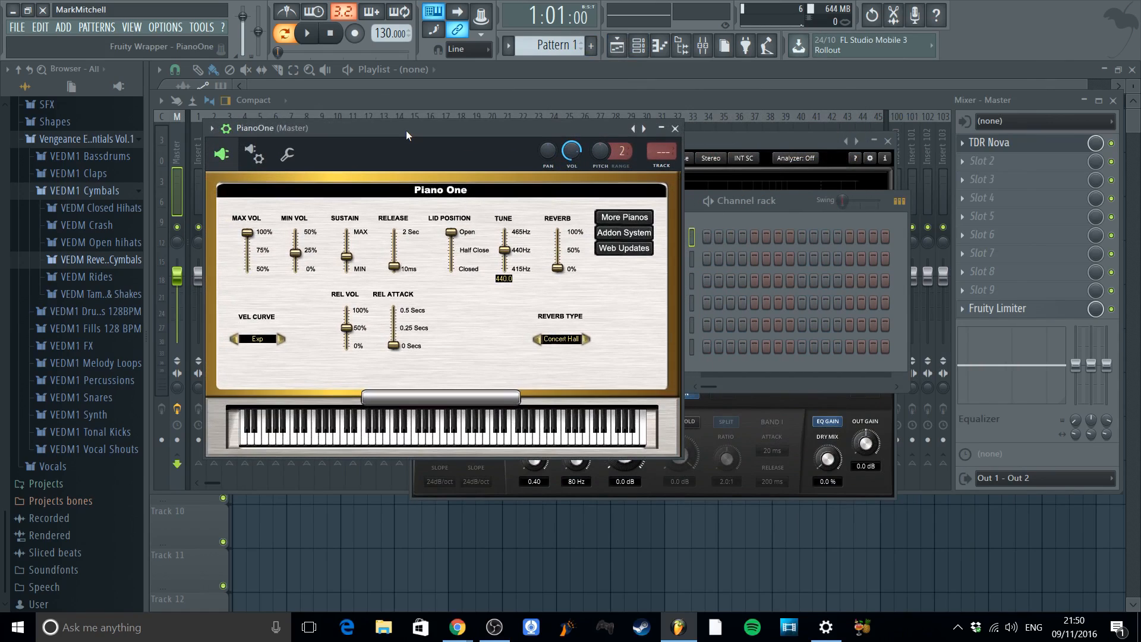